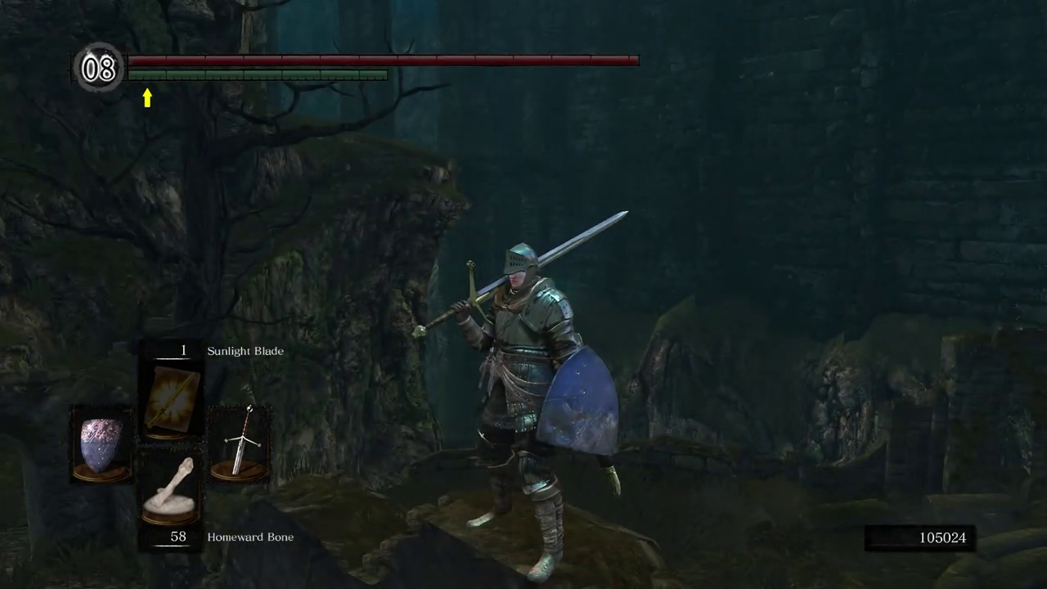
# Save and quit Dark Souls Remastered via System > Quit Game, then switch to the desktop.
pyautogui.press('Escape')
pyautogui.press('End')
pyautogui.press('Up')
pyautogui.press('Return')
pyautogui.press('Return')
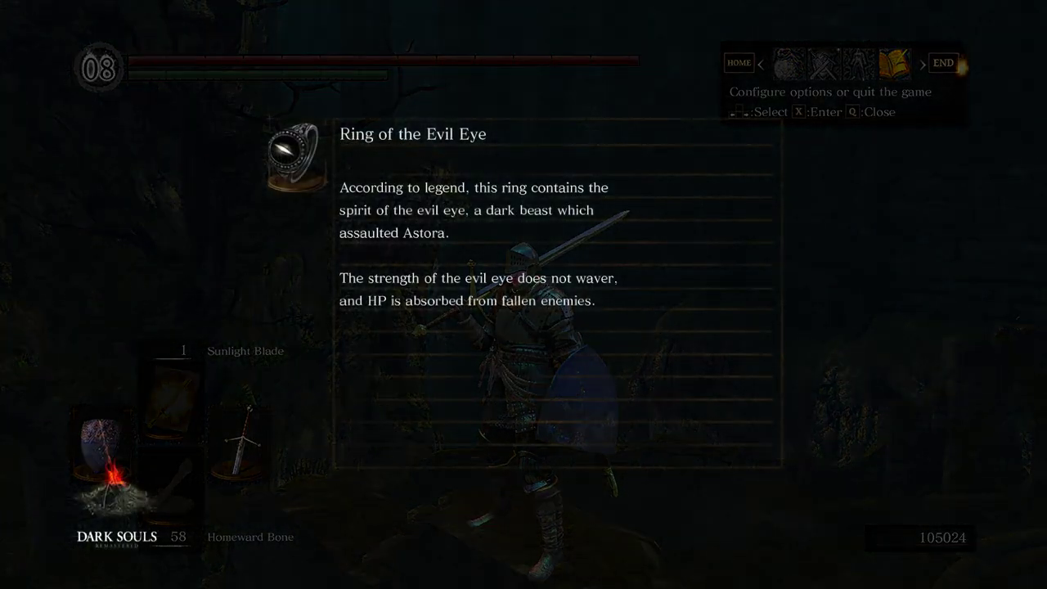
pyautogui.hotkey('alt', 'Tab')
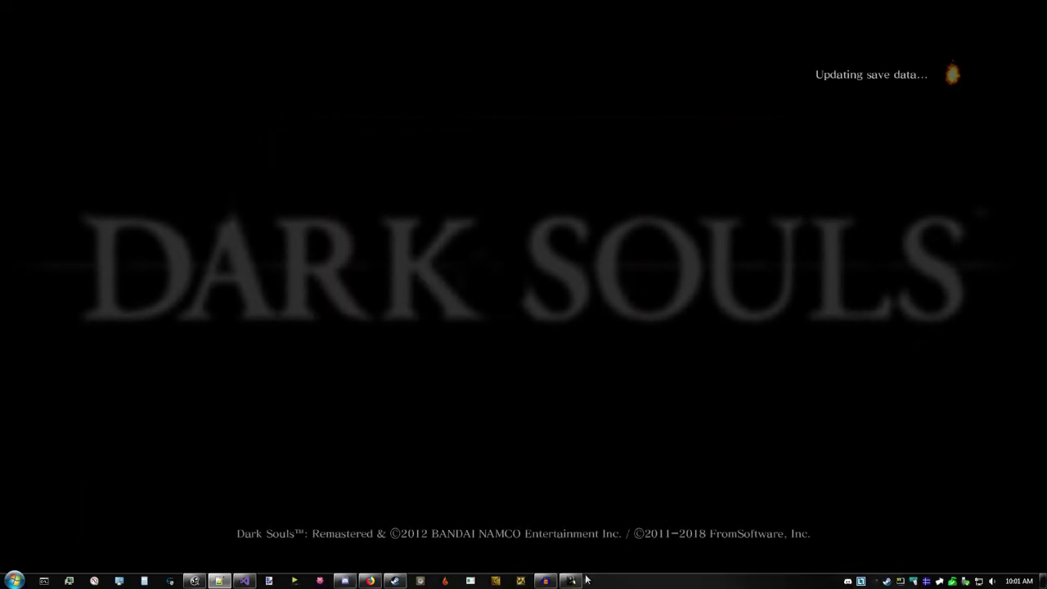
pyautogui.rightClick(579, 580)
# Close the game and drag the packer folder out of DSR Texture Packer & Unpacker 1.0.zip onto the desktop.
pyautogui.click(557, 557)
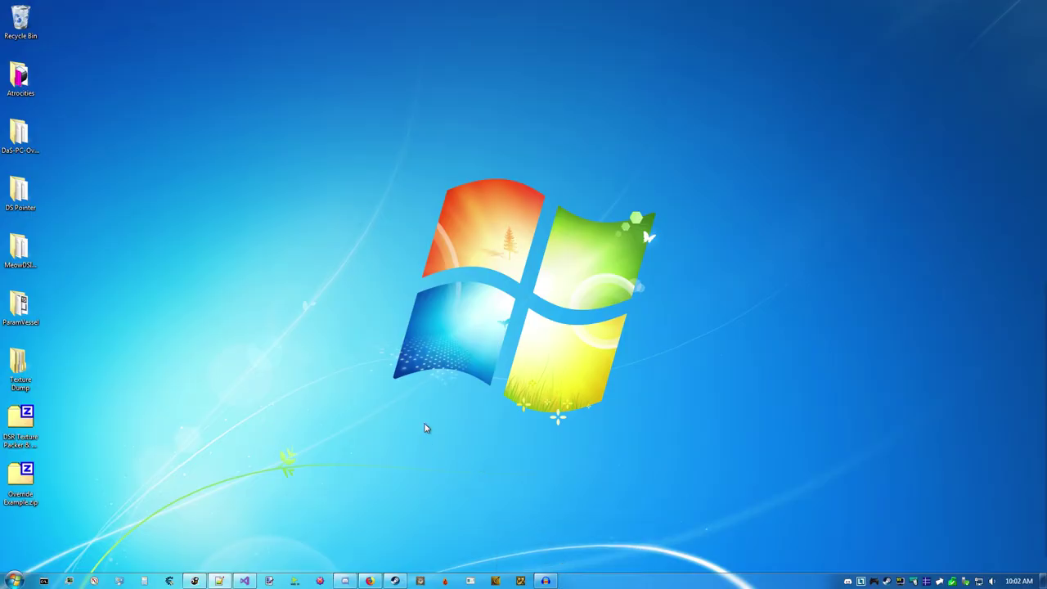
pyautogui.doubleClick(22, 421)
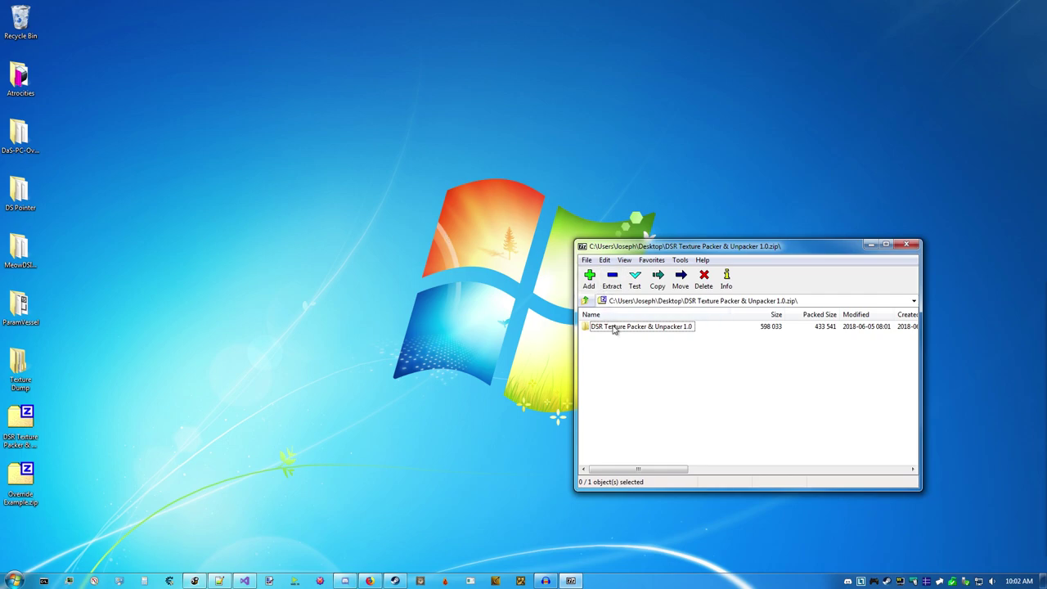
pyautogui.moveTo(612, 327); pyautogui.dragTo(86, 548)
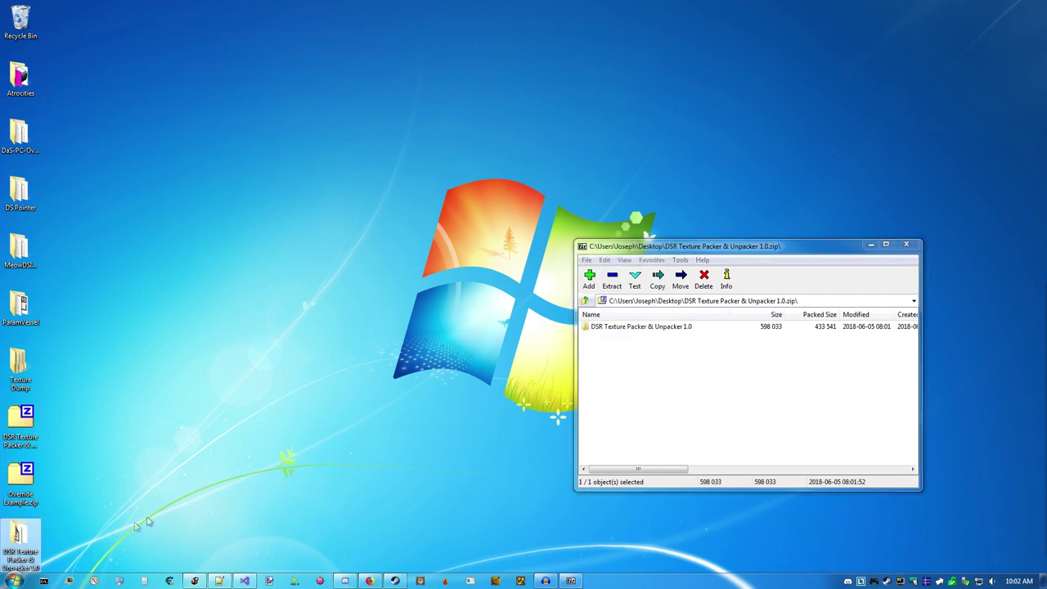
pyautogui.click(906, 244)
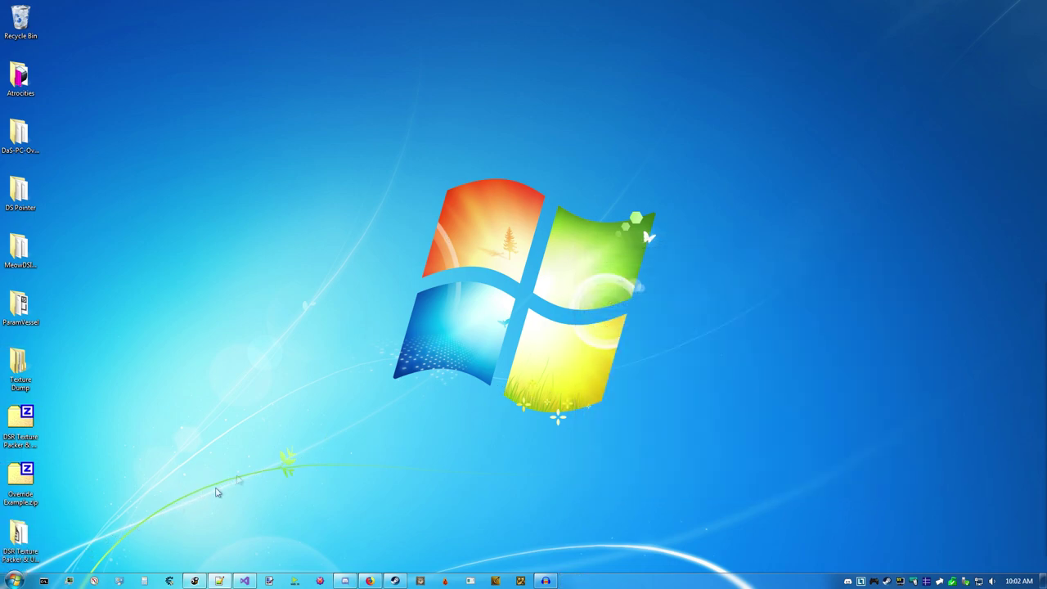
# Run DSR-TPUP.exe from the extracted folder and clear its Game Directory path.
pyautogui.doubleClick(20, 538)
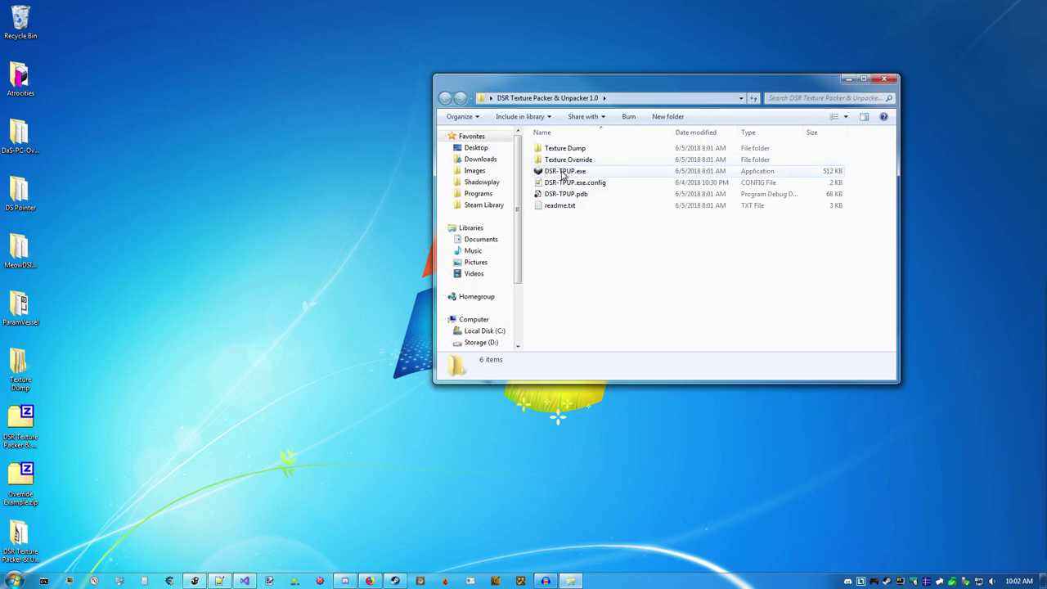
pyautogui.doubleClick(564, 172)
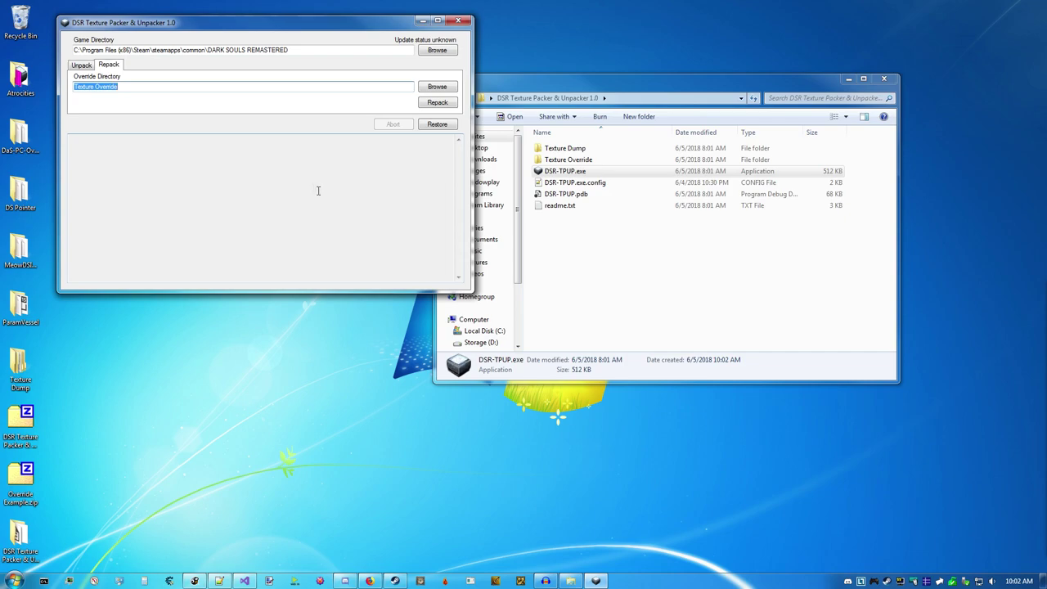
pyautogui.moveTo(296, 50); pyautogui.dragTo(36, 56)
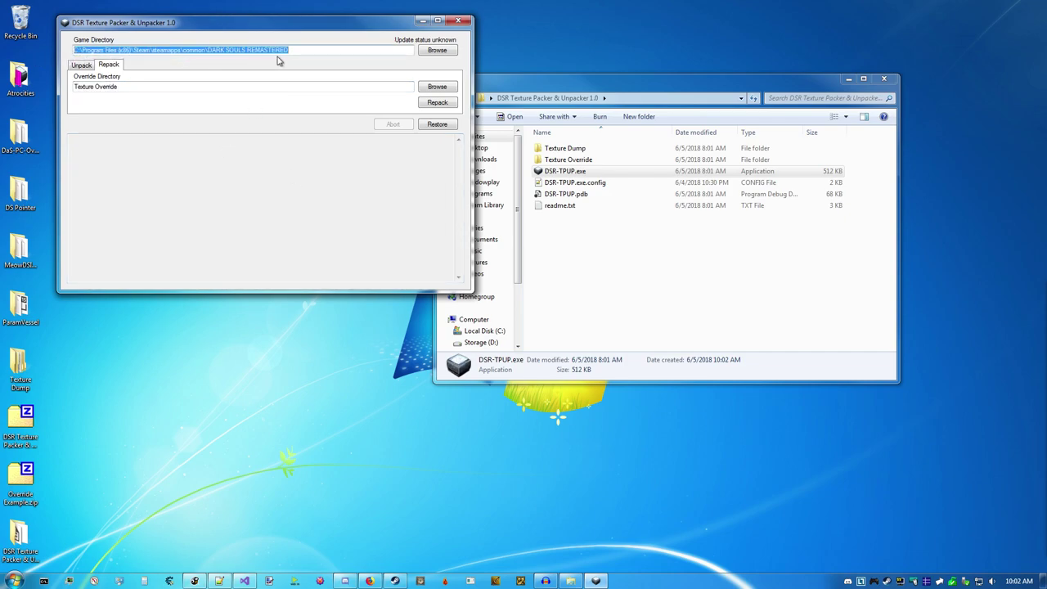
pyautogui.click(316, 50)
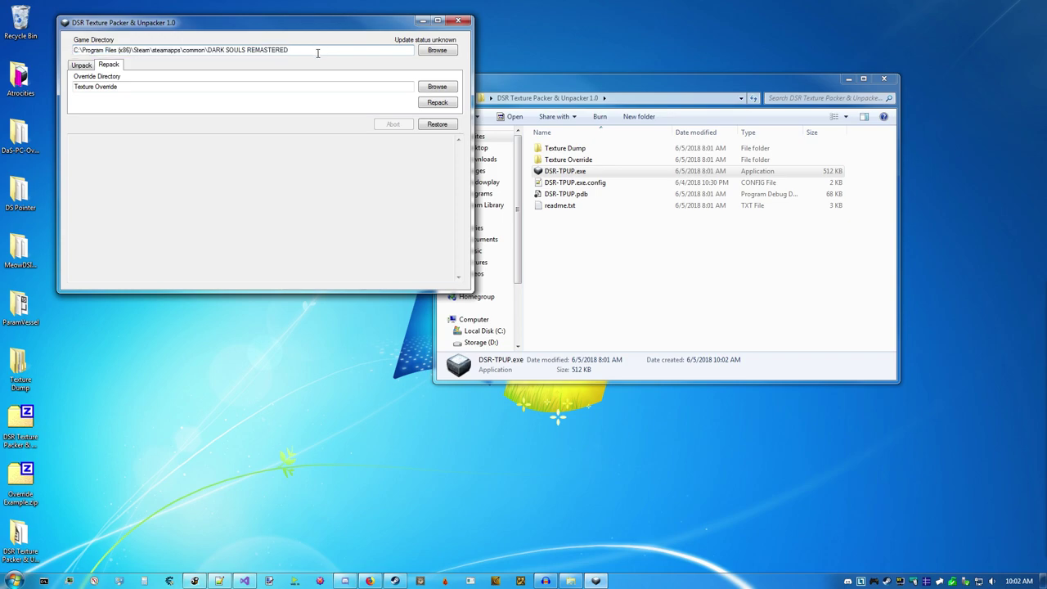
# Browse to and set DARK SOULS REMASTERED as the Game Directory.
pyautogui.click(437, 50)
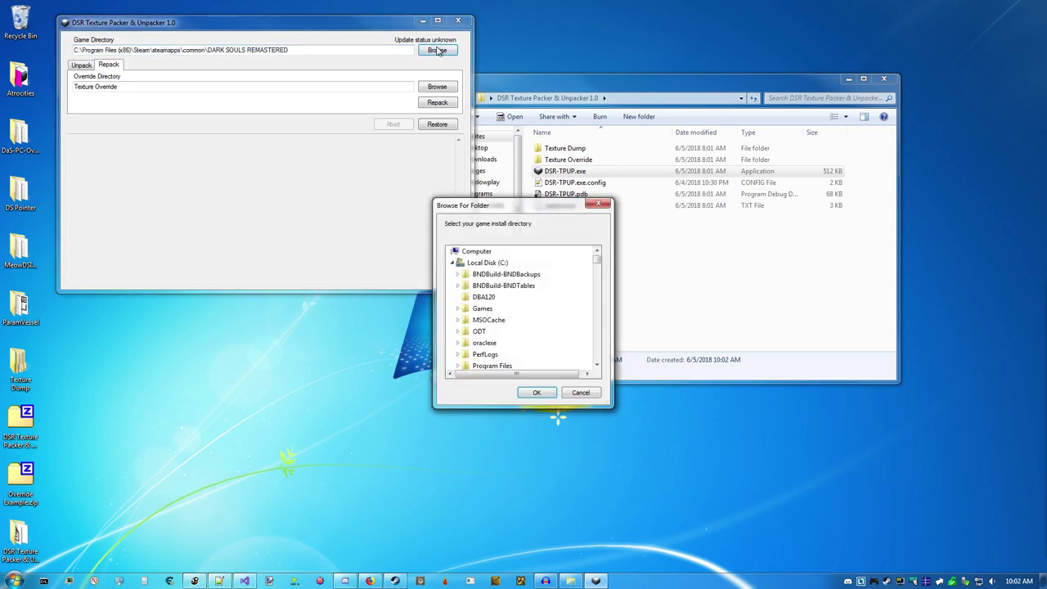
pyautogui.click(597, 353)
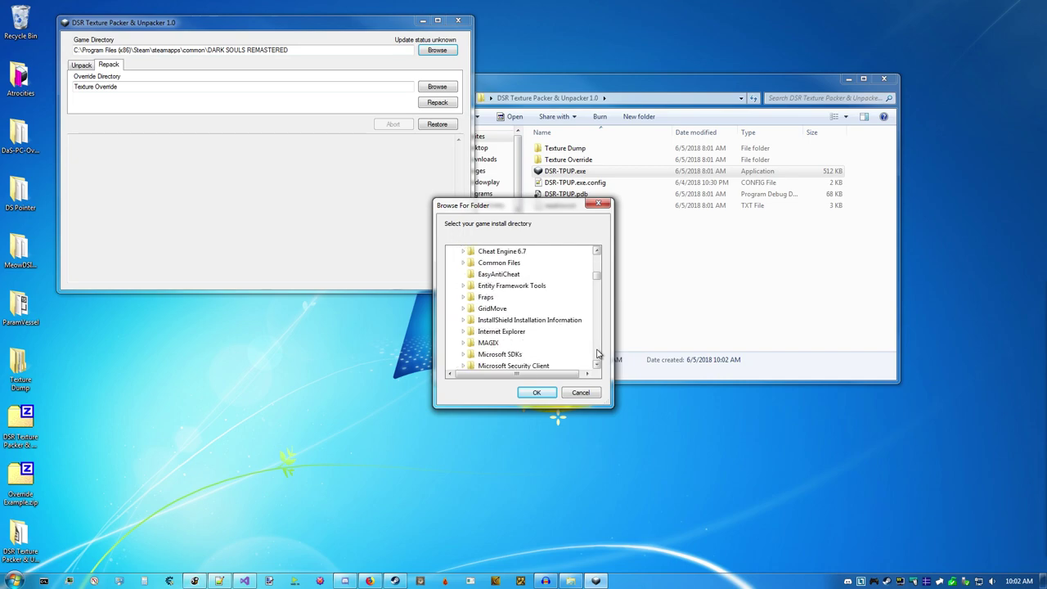
pyautogui.moveTo(597, 353); pyautogui.dragTo(597, 353)
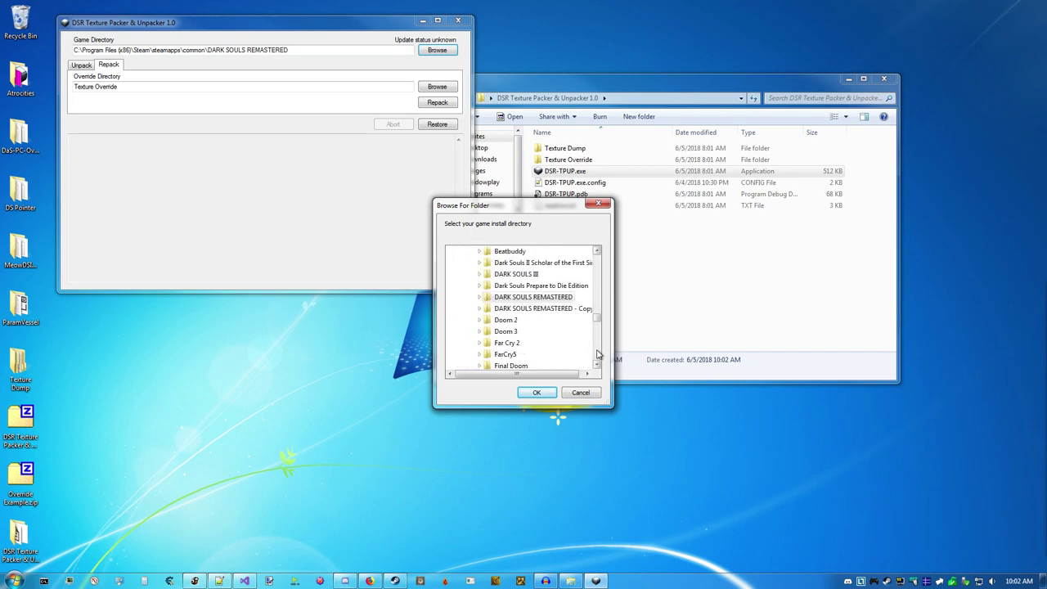
pyautogui.click(533, 297)
pyautogui.click(537, 392)
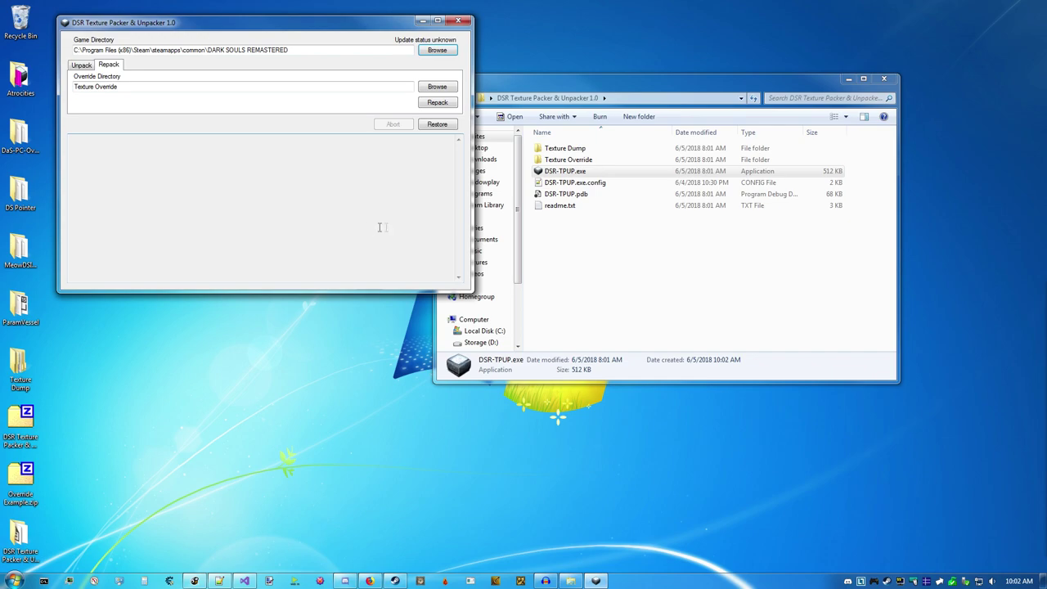
pyautogui.click(633, 280)
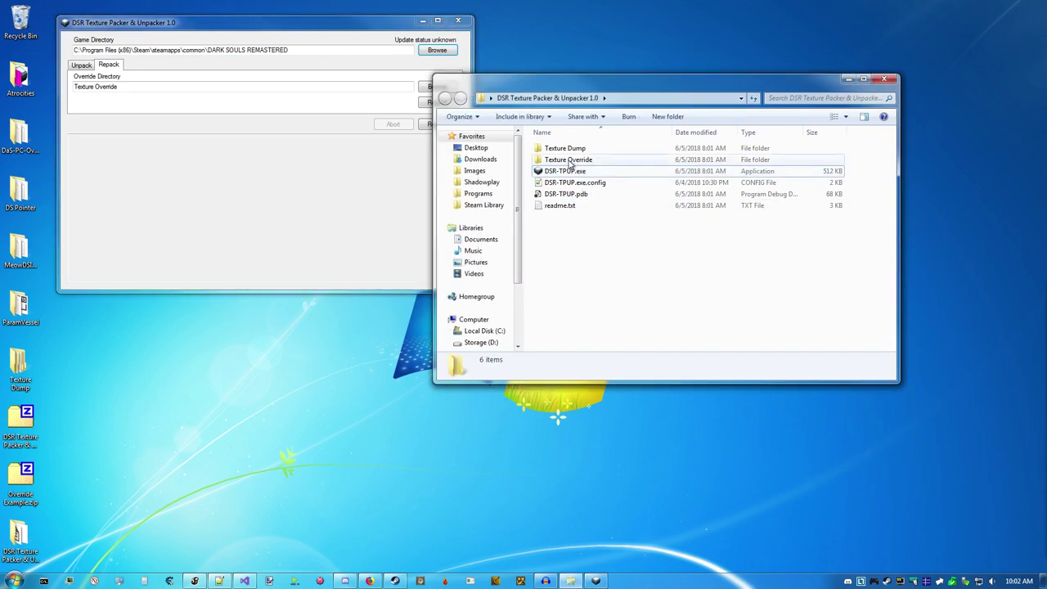
# Drag the parts folder from Override Example.zip's Texture Override into the packer's Texture Override folder.
pyautogui.doubleClick(570, 161)
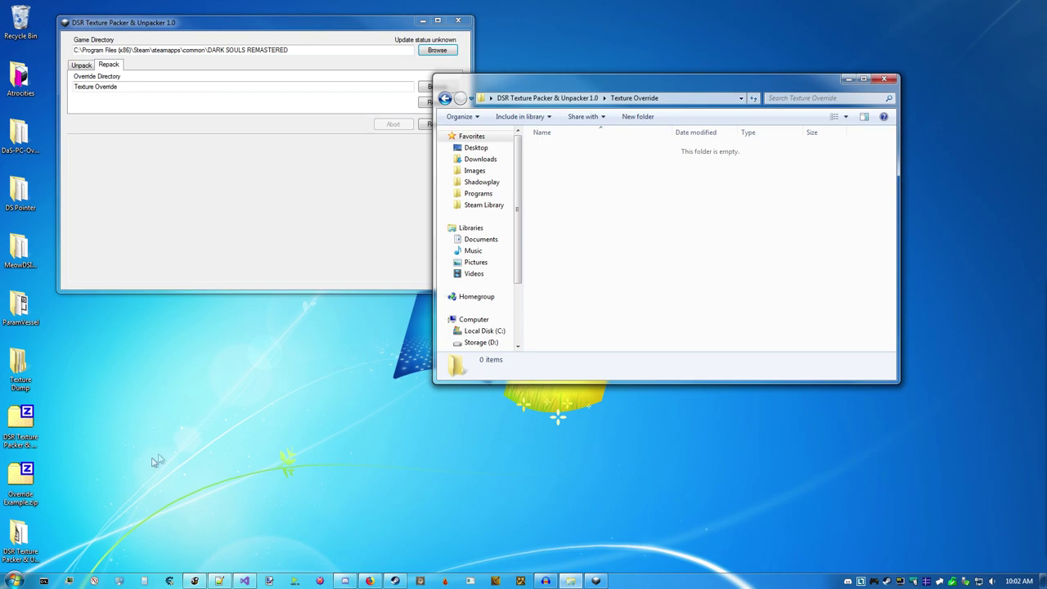
pyautogui.doubleClick(21, 476)
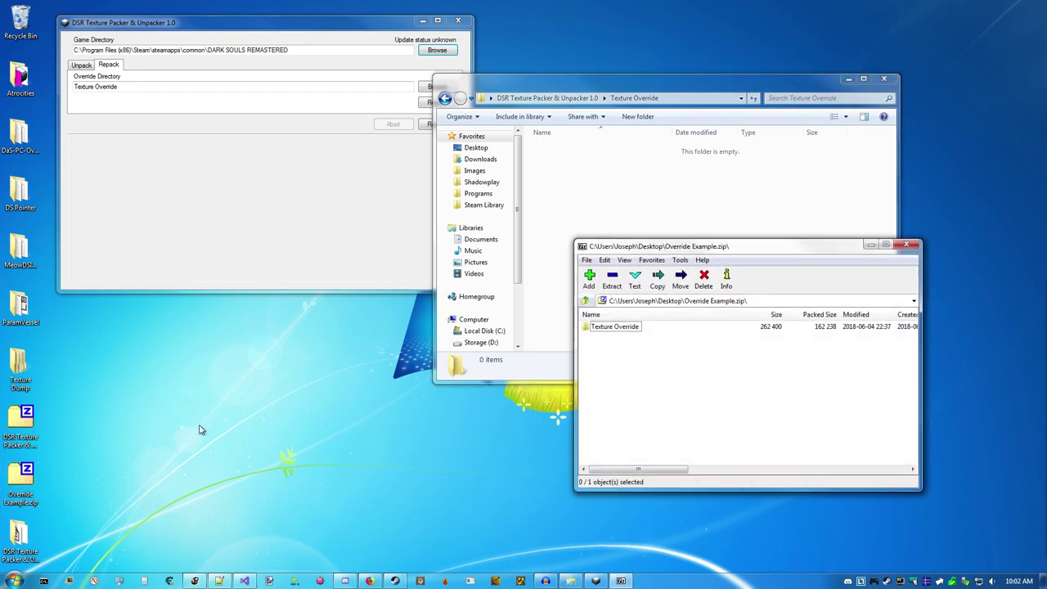
pyautogui.doubleClick(615, 327)
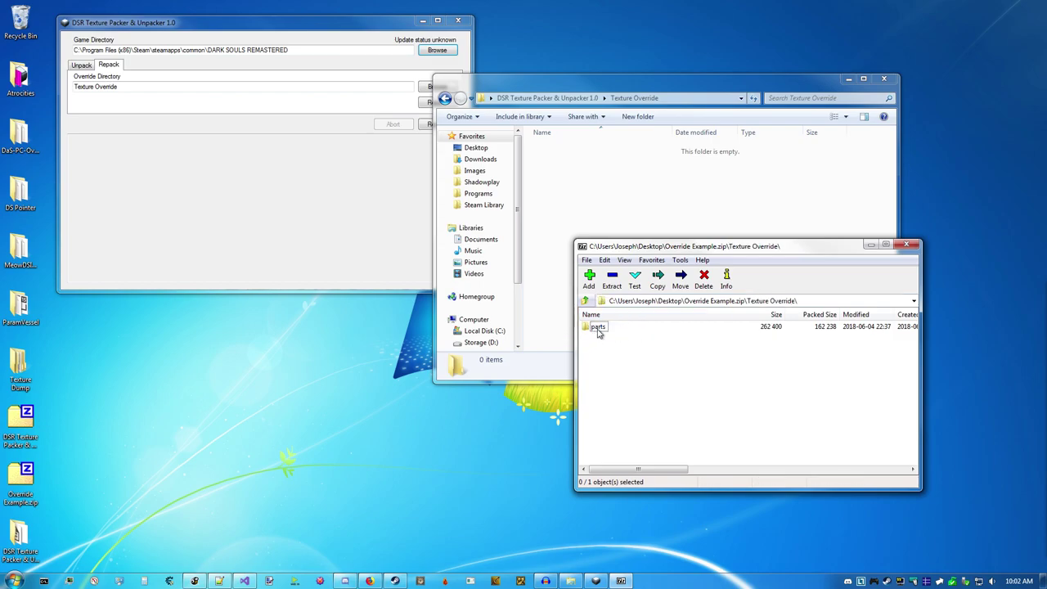
pyautogui.moveTo(603, 330); pyautogui.dragTo(572, 194)
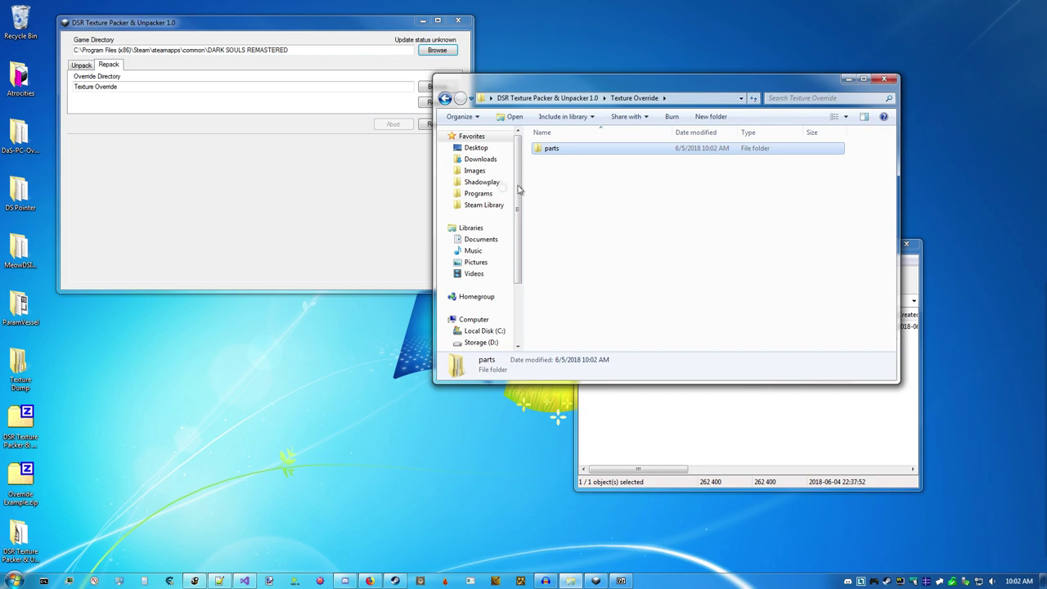
pyautogui.click(250, 64)
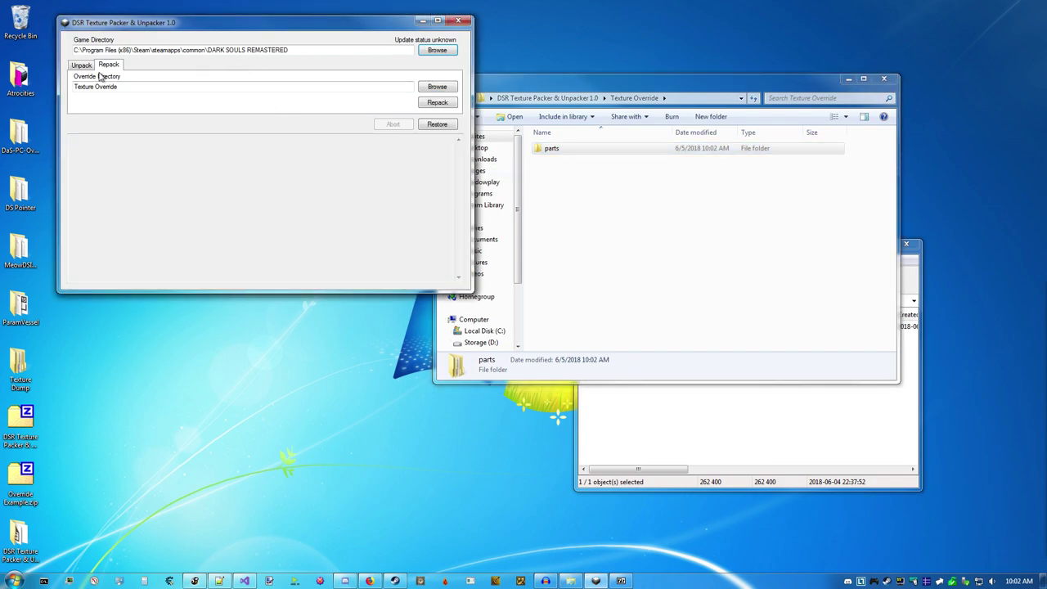
# Repack the override textures and launch DARK SOULS REMASTERED from Steam's taskbar jump list.
pyautogui.click(431, 104)
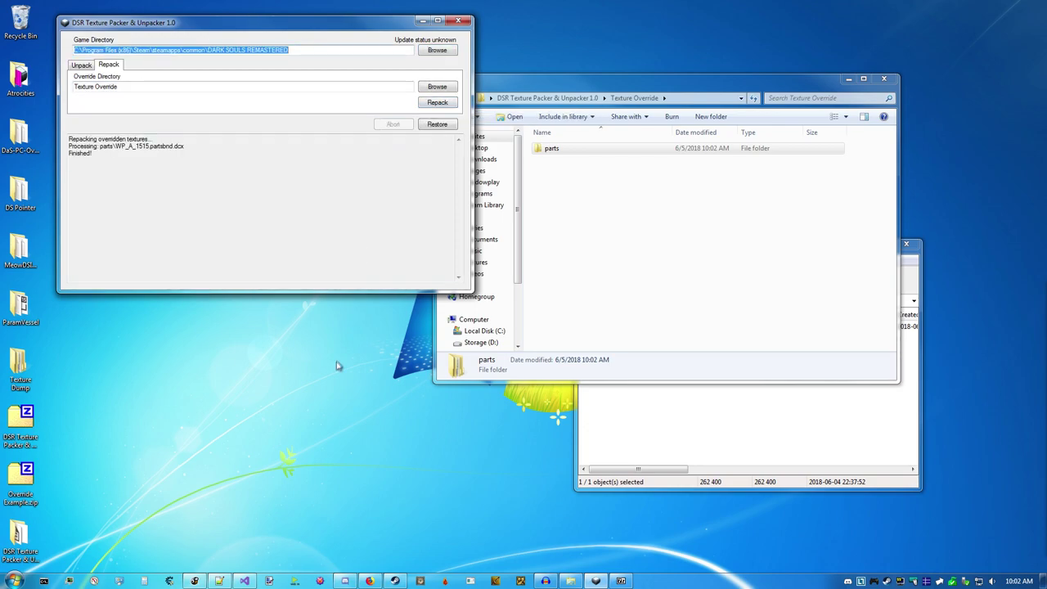
pyautogui.rightClick(395, 581)
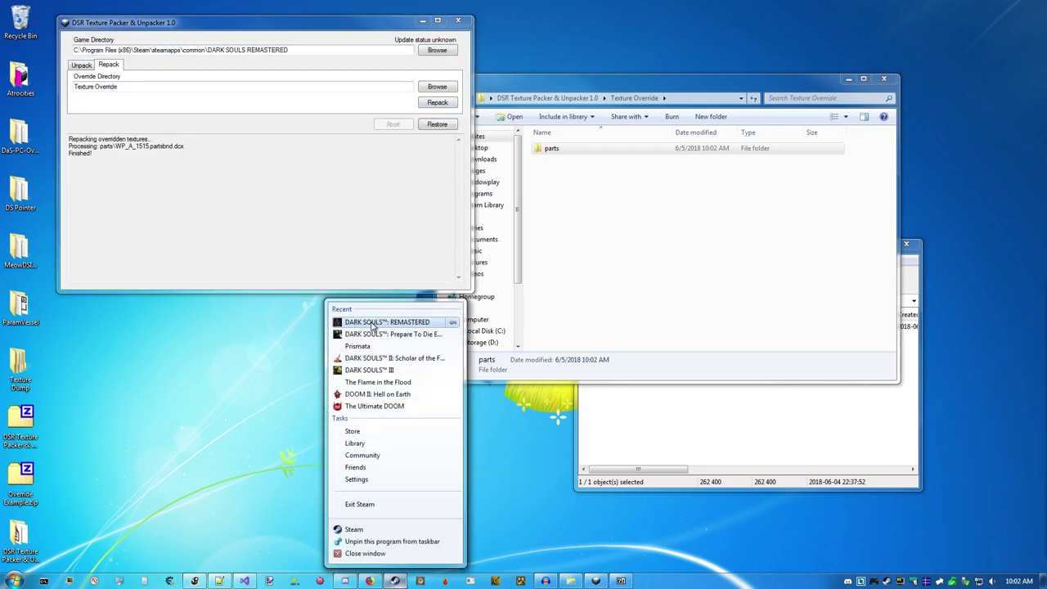
pyautogui.click(372, 323)
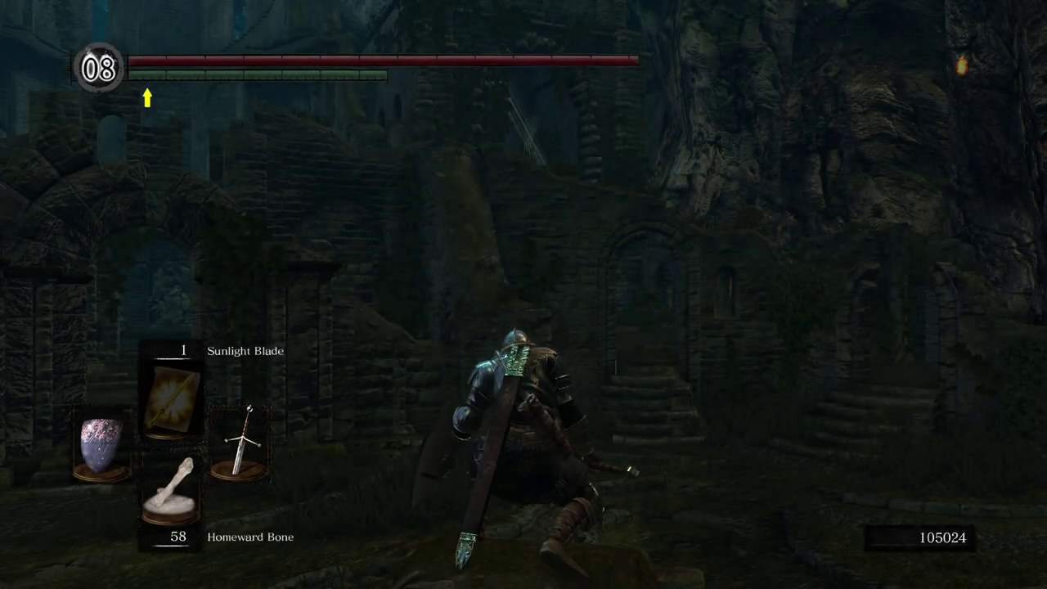
# Two-hand the sword with F to show the blade, then save and quit via Quit Game.
pyautogui.press('f')
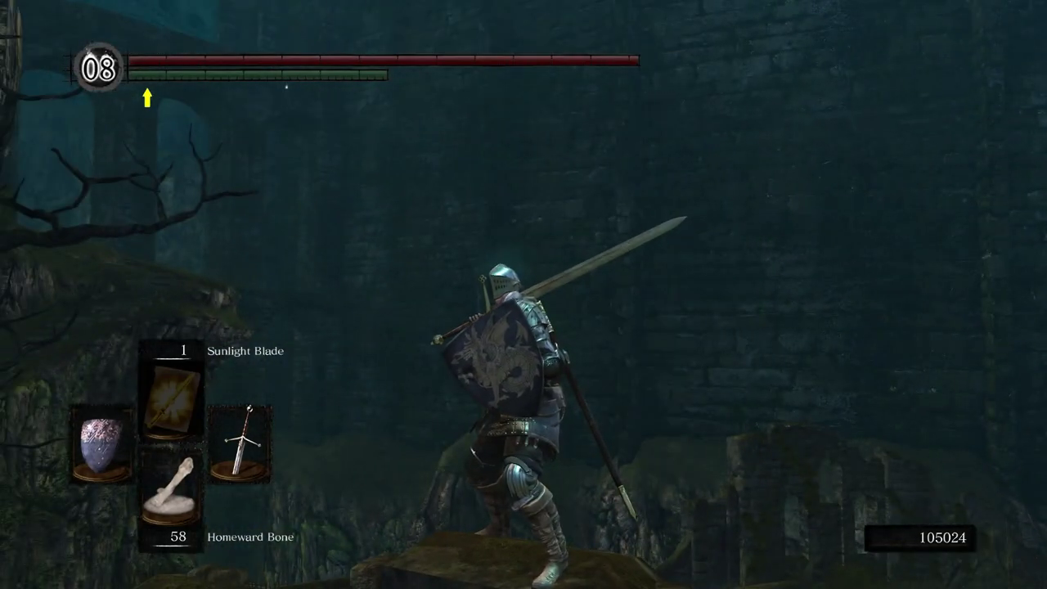
pyautogui.press('Escape')
pyautogui.press('Up')
pyautogui.press('Return')
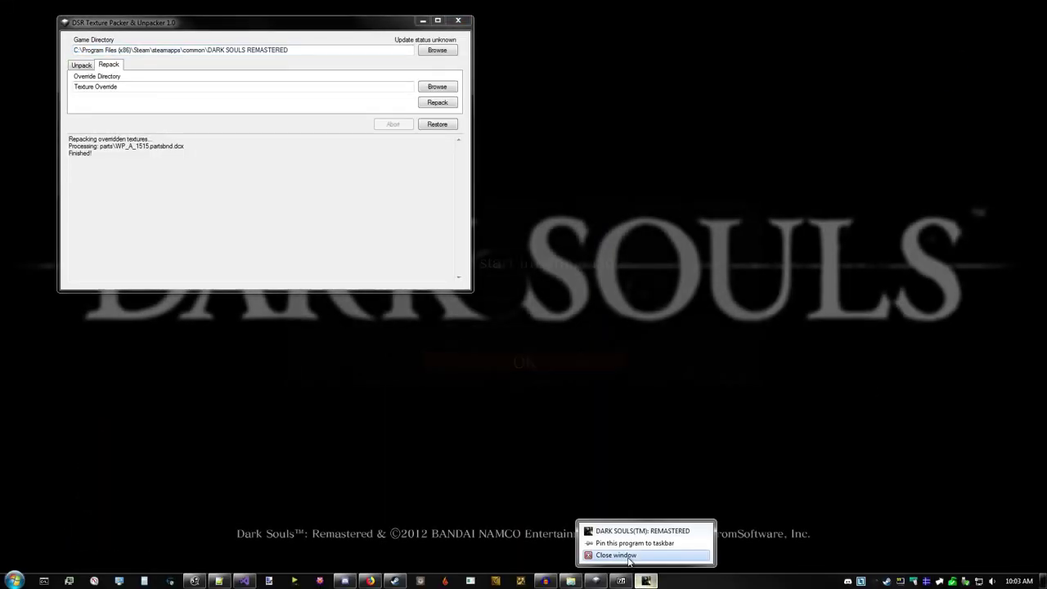
# Close the game, start an Unpack into Texture Dump, confirm the warning, then abort it.
pyautogui.click(626, 560)
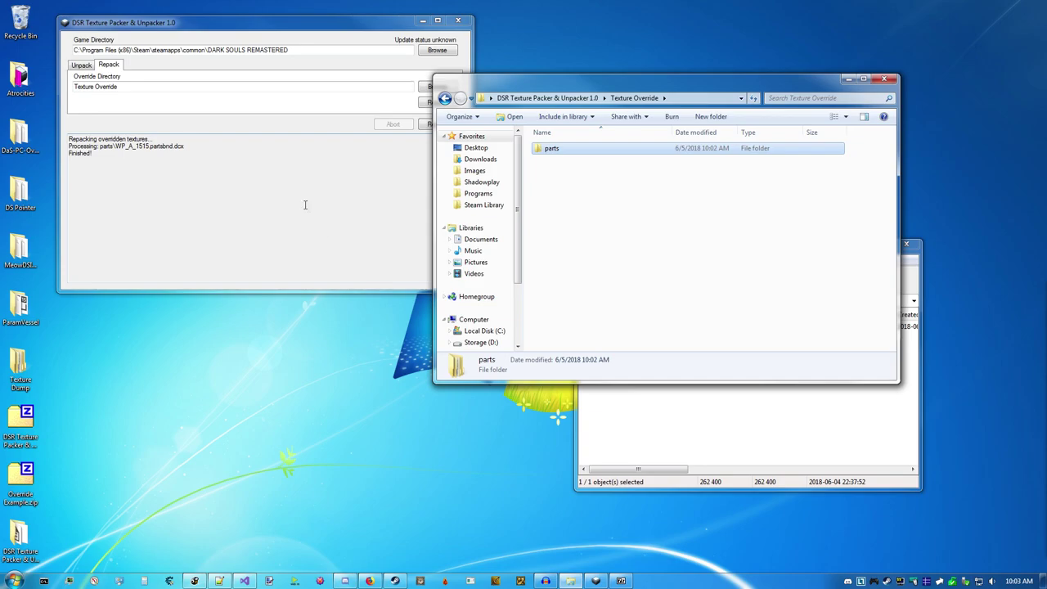
pyautogui.click(83, 67)
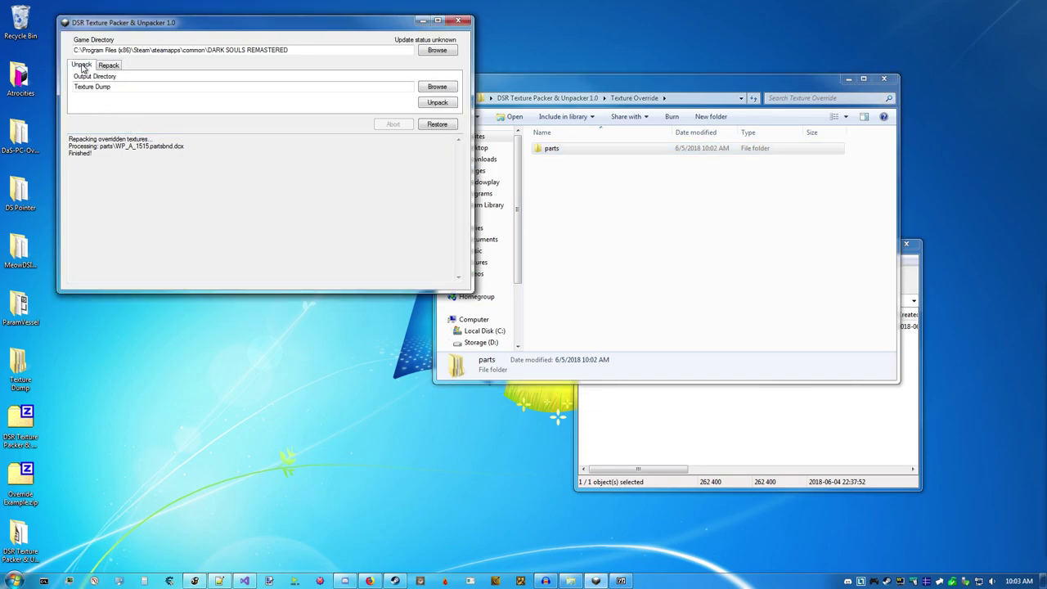
pyautogui.click(437, 103)
pyautogui.click(568, 333)
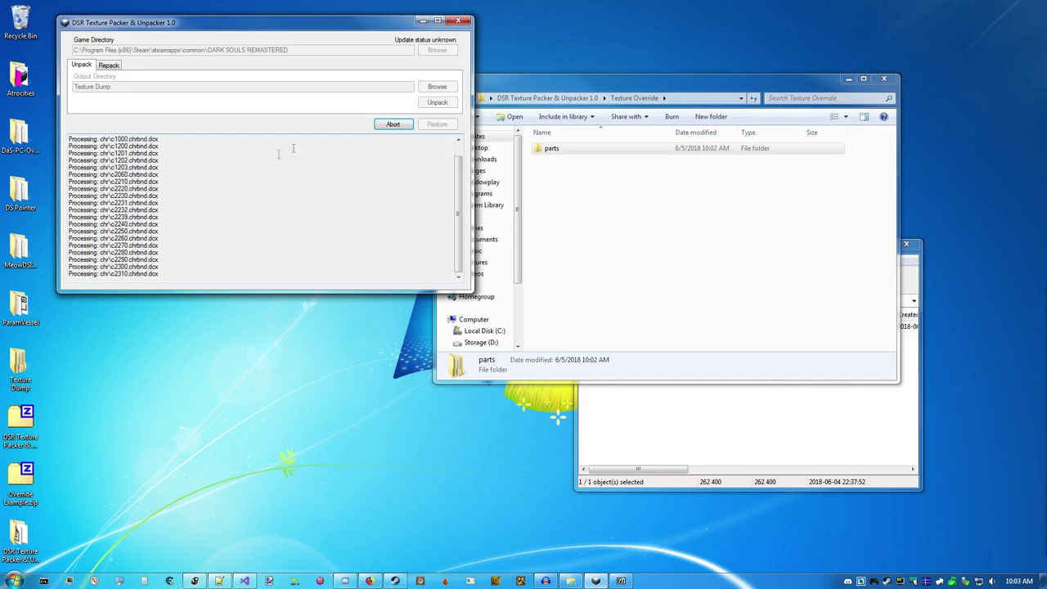
pyautogui.click(399, 126)
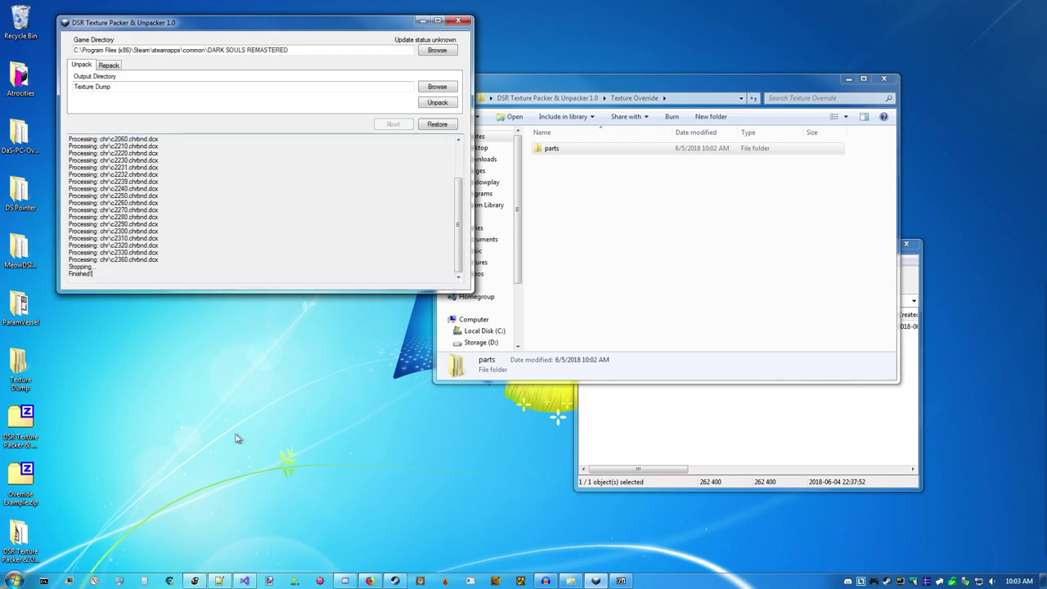
# Open Texture Dump\parts\WP_A_0266 in a new Explorer window placed at the lower left.
pyautogui.click(645, 238)
pyautogui.click(556, 99)
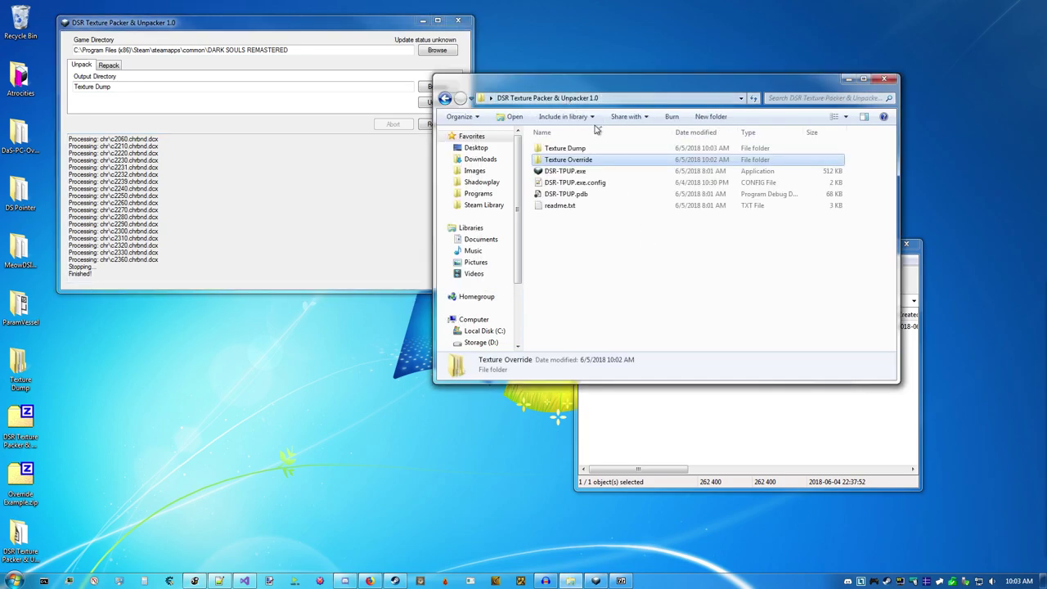
pyautogui.click(564, 152)
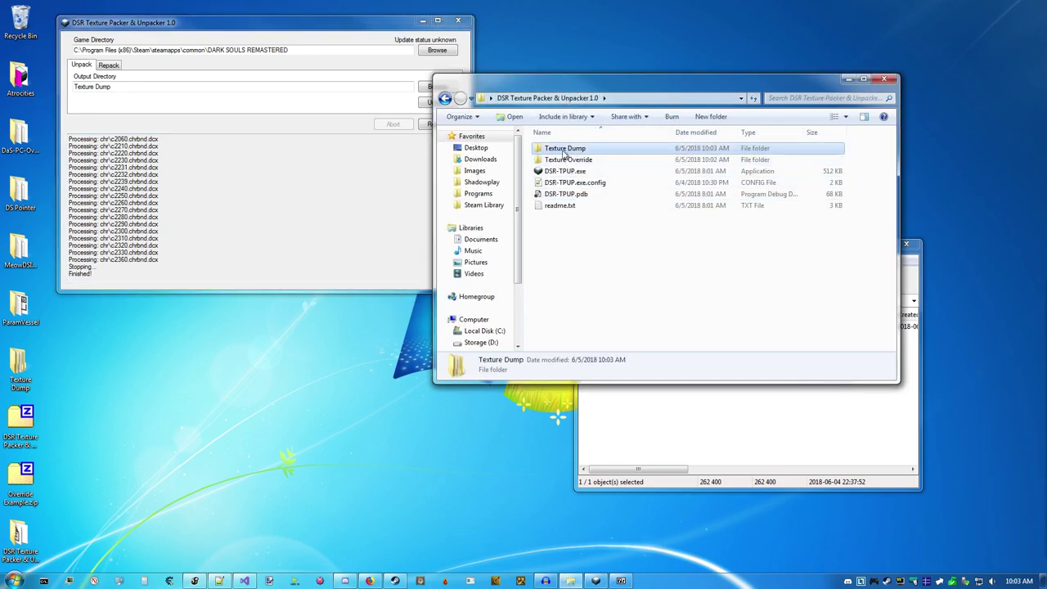
pyautogui.doubleClick(18, 365)
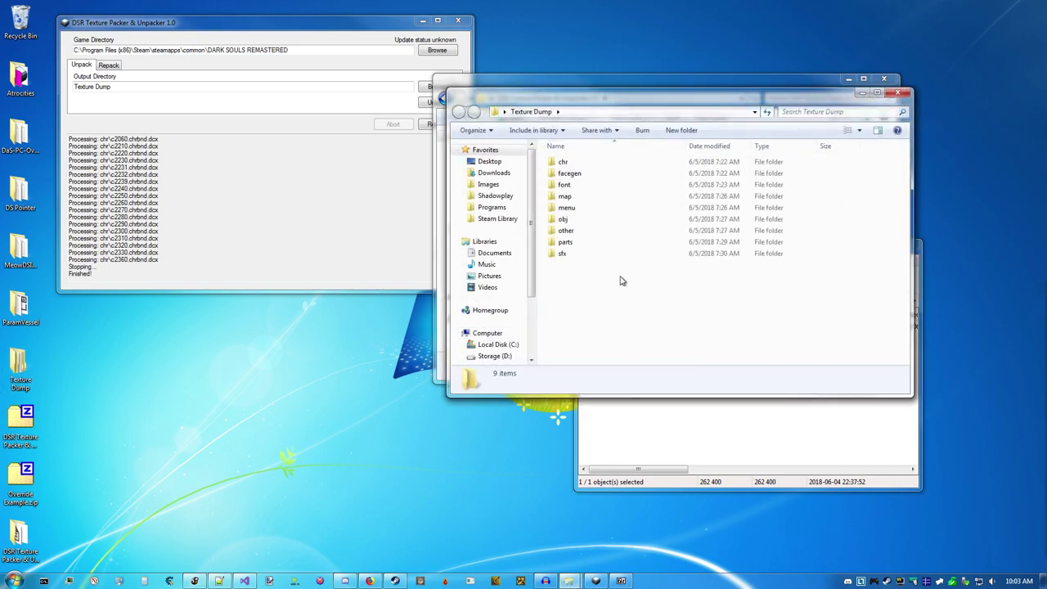
pyautogui.doubleClick(567, 243)
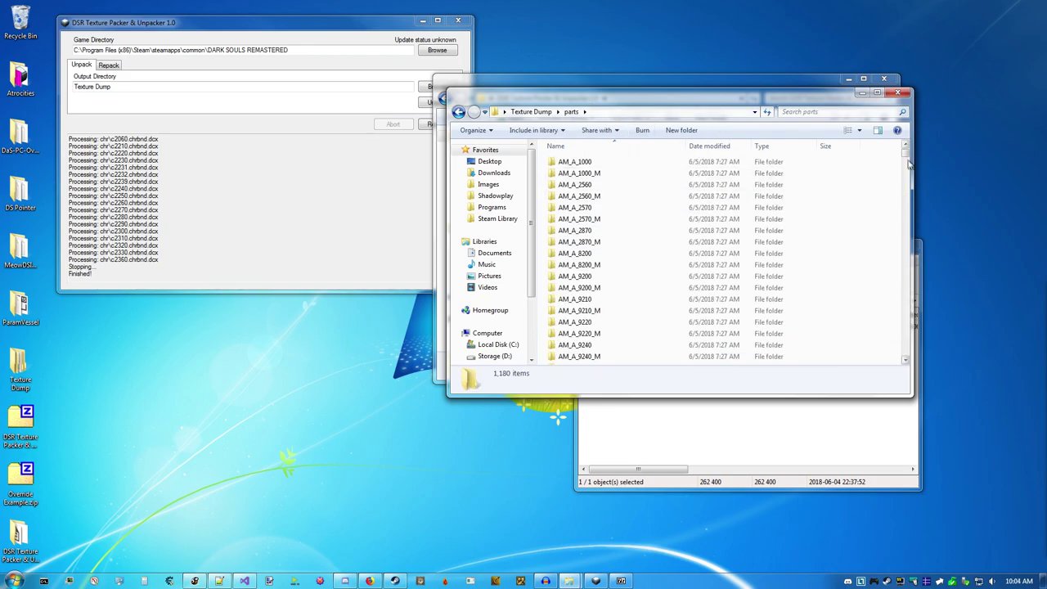
pyautogui.moveTo(906, 161); pyautogui.dragTo(893, 325)
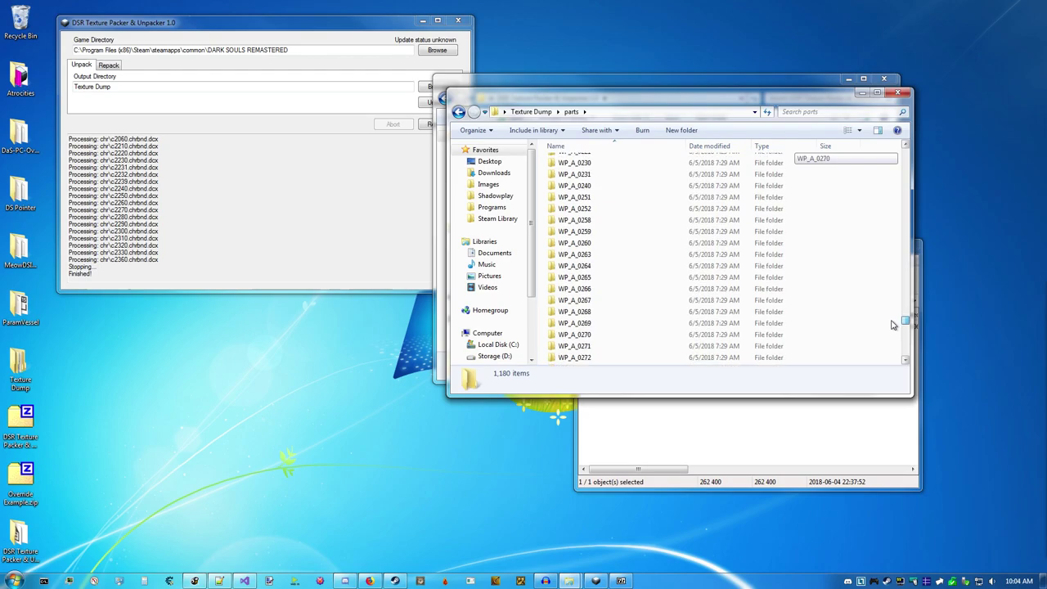
pyautogui.click(577, 266)
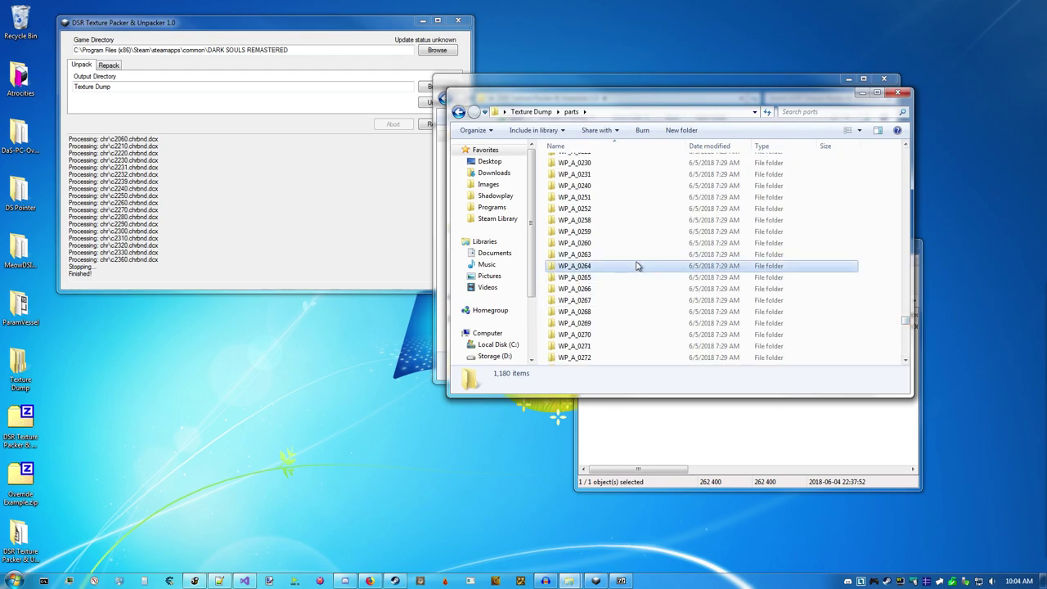
pyautogui.doubleClick(577, 288)
pyautogui.moveTo(718, 99); pyautogui.dragTo(298, 230)
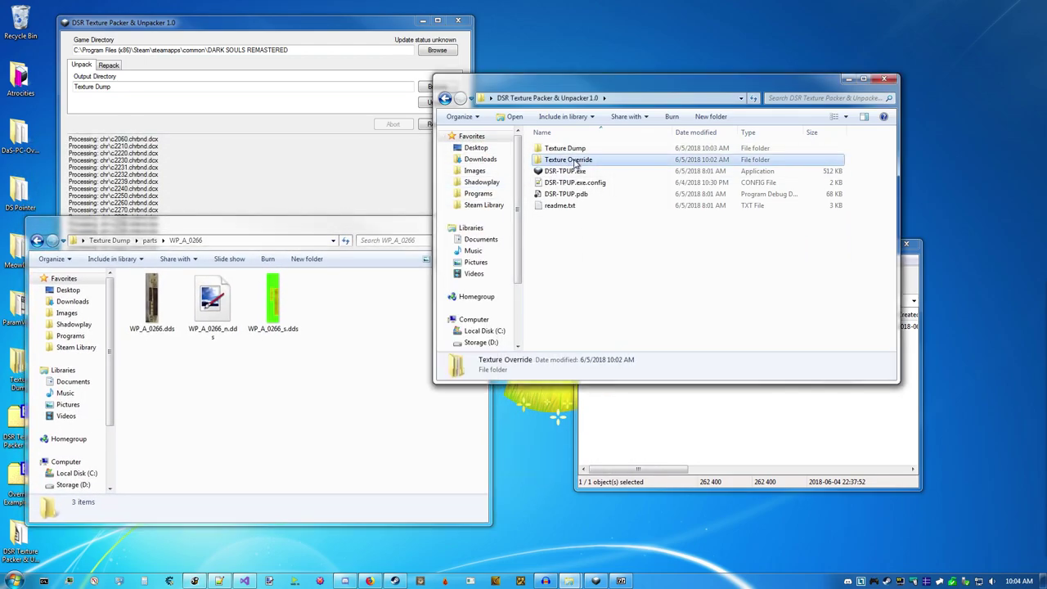
# Create a new folder named WP_A_0266 inside Texture Override\parts.
pyautogui.doubleClick(575, 161)
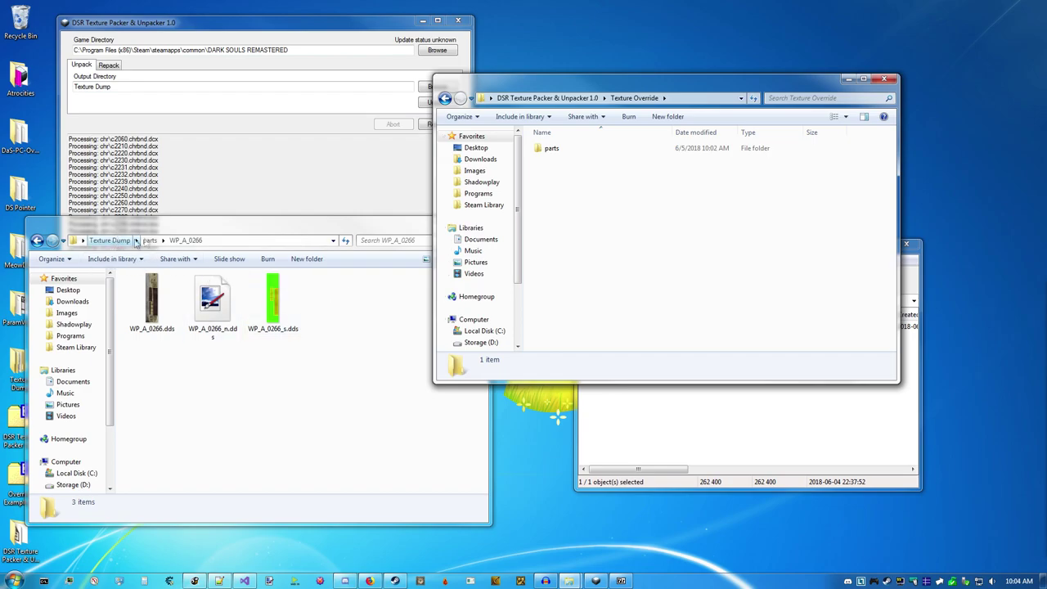
pyautogui.doubleClick(552, 150)
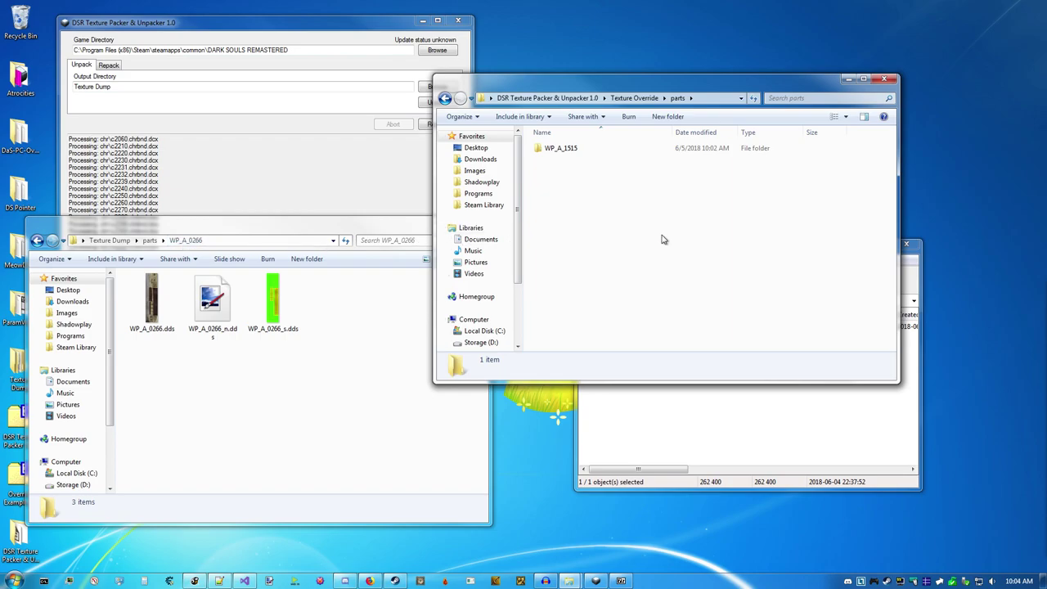
pyautogui.hotkey('ctrl', 'shift', 'n')
pyautogui.write('WP_A_0266')
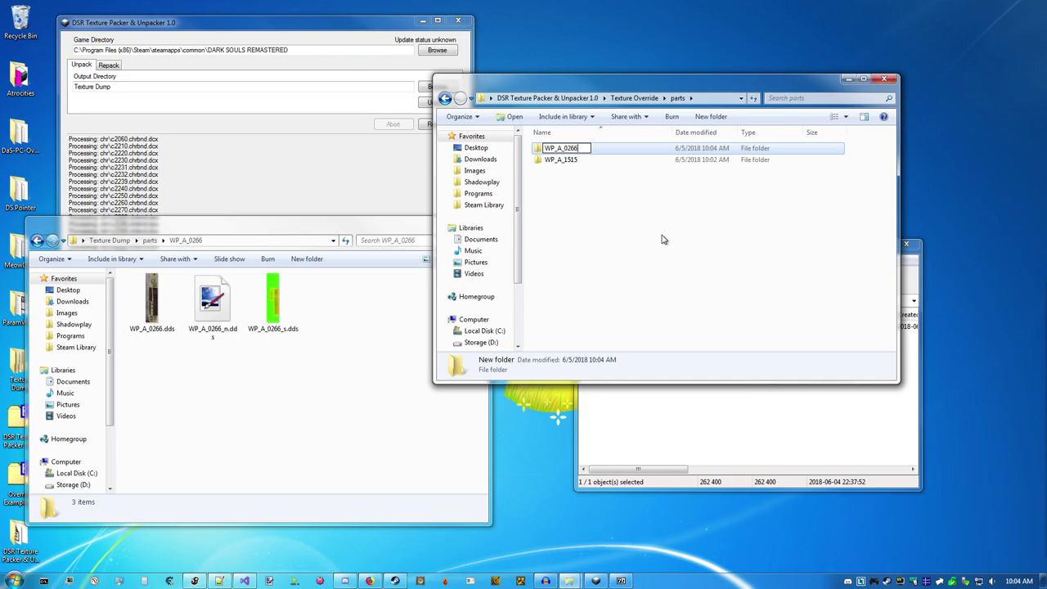
pyautogui.press('Return')
pyautogui.press('Return')
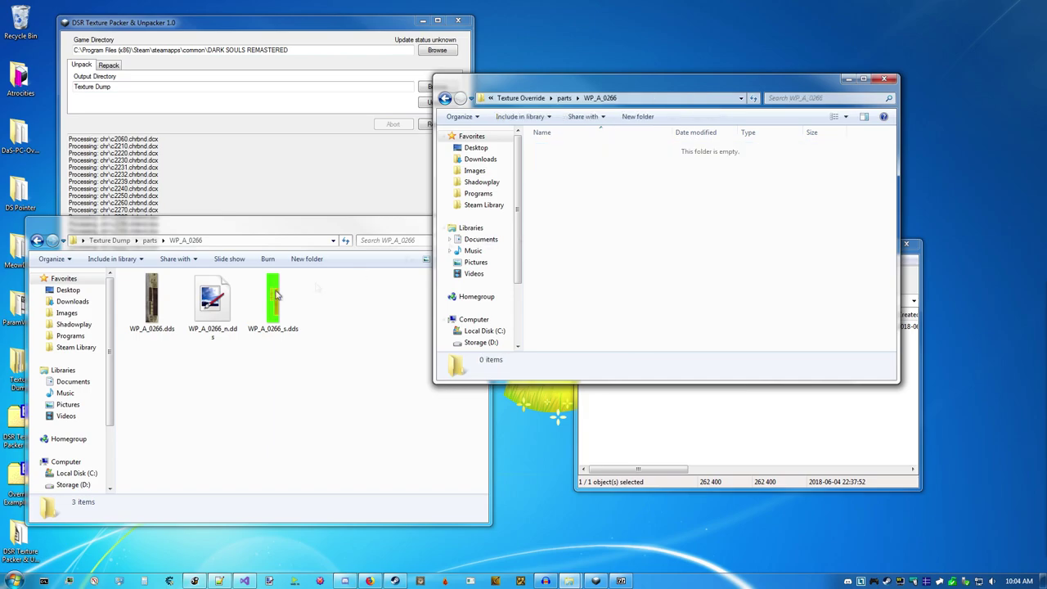
# Copy WP_A_0266.dds from the dump into the new WP_A_0266 override folder.
pyautogui.click(152, 301)
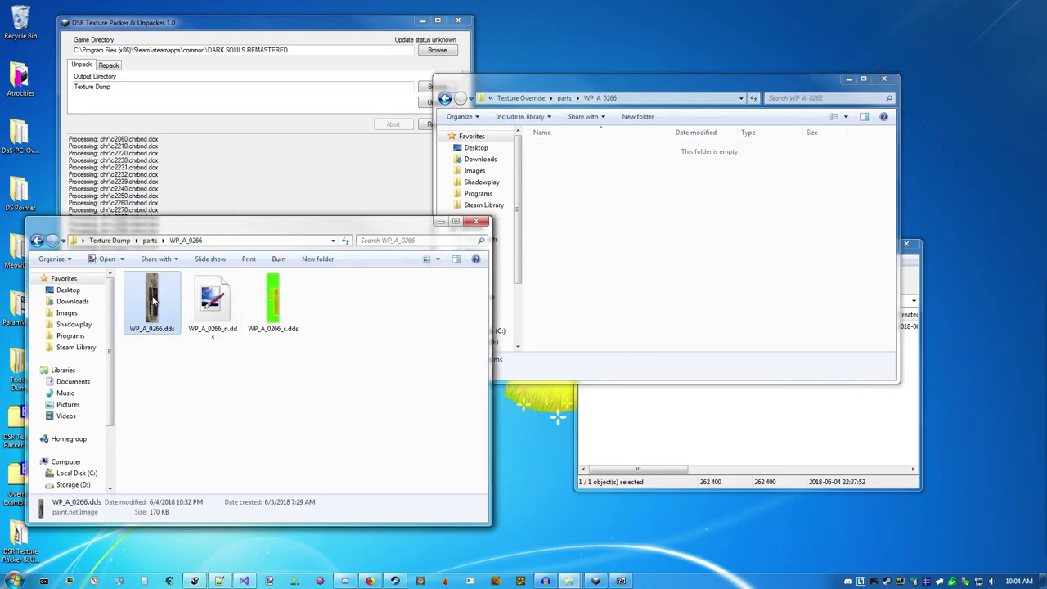
pyautogui.click(644, 233)
pyautogui.hotkey('ctrl', 'v')
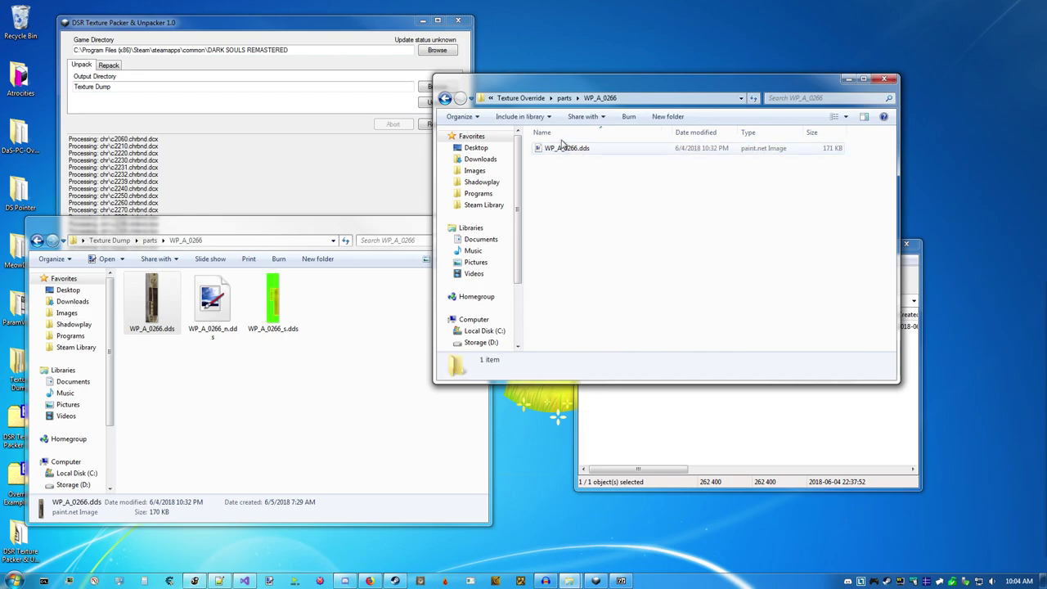
# Set WP_A_0266.dds's left-edge blade strip to Saturation 0, Lightness −62, and save as DXT1 DDS.
pyautogui.doubleClick(564, 151)
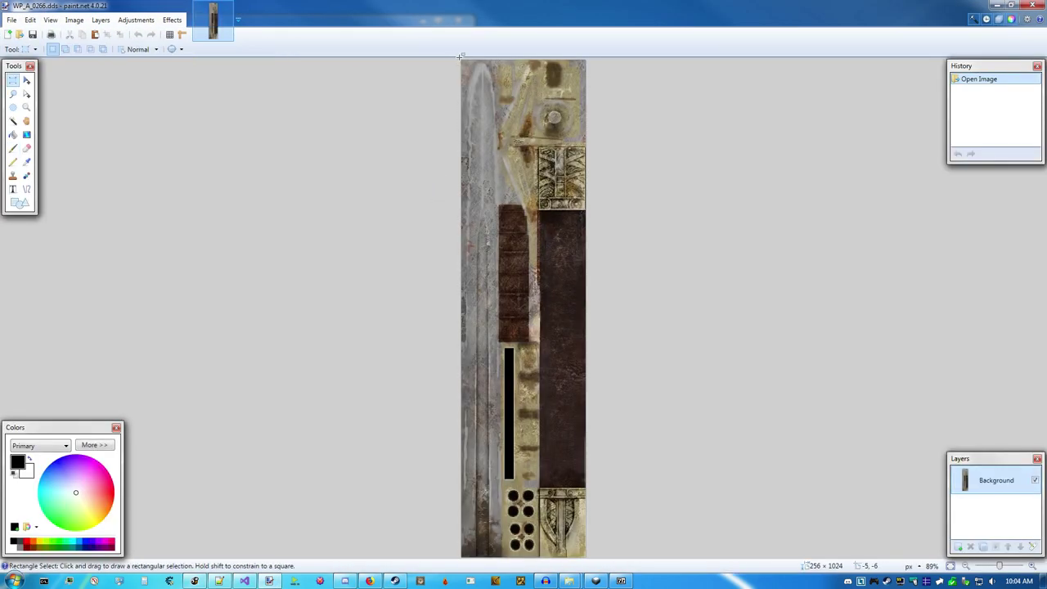
pyautogui.moveTo(459, 55); pyautogui.dragTo(503, 584)
pyautogui.click(136, 19)
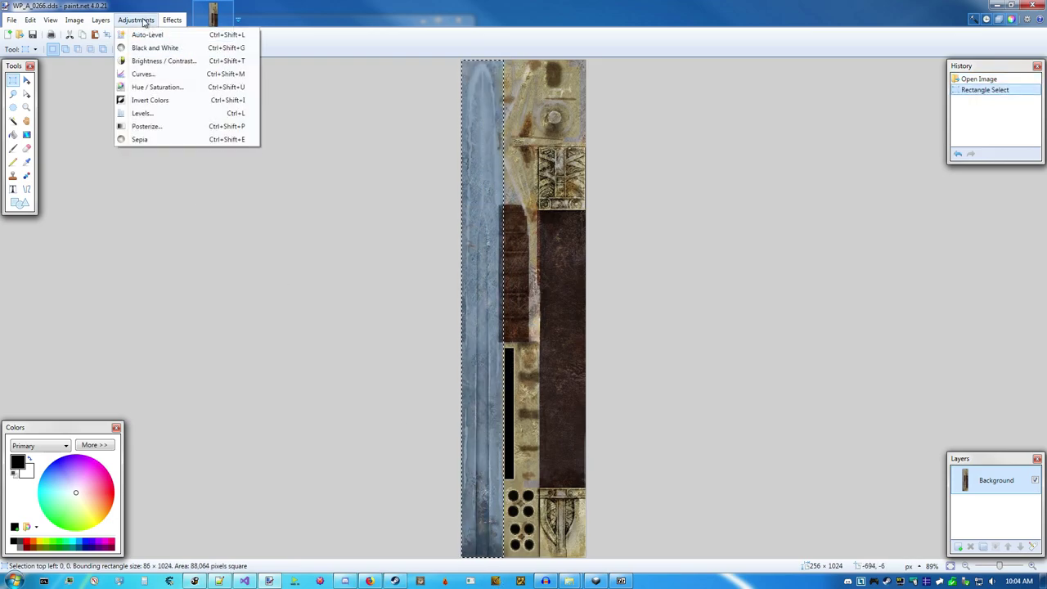
pyautogui.click(160, 86)
pyautogui.moveTo(496, 286); pyautogui.dragTo(406, 290)
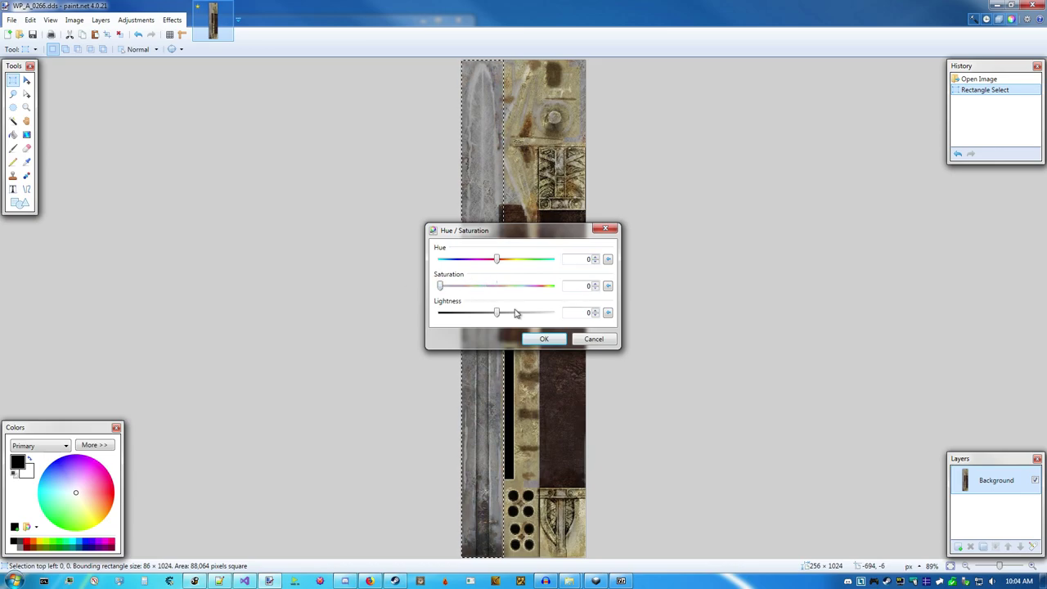
pyautogui.moveTo(498, 314); pyautogui.dragTo(468, 318)
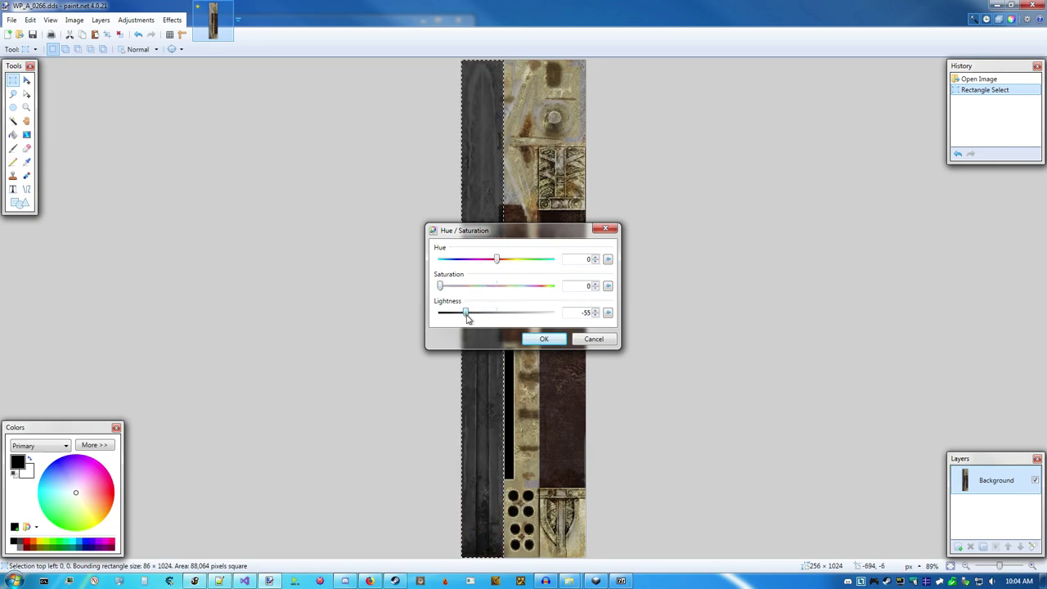
pyautogui.click(544, 338)
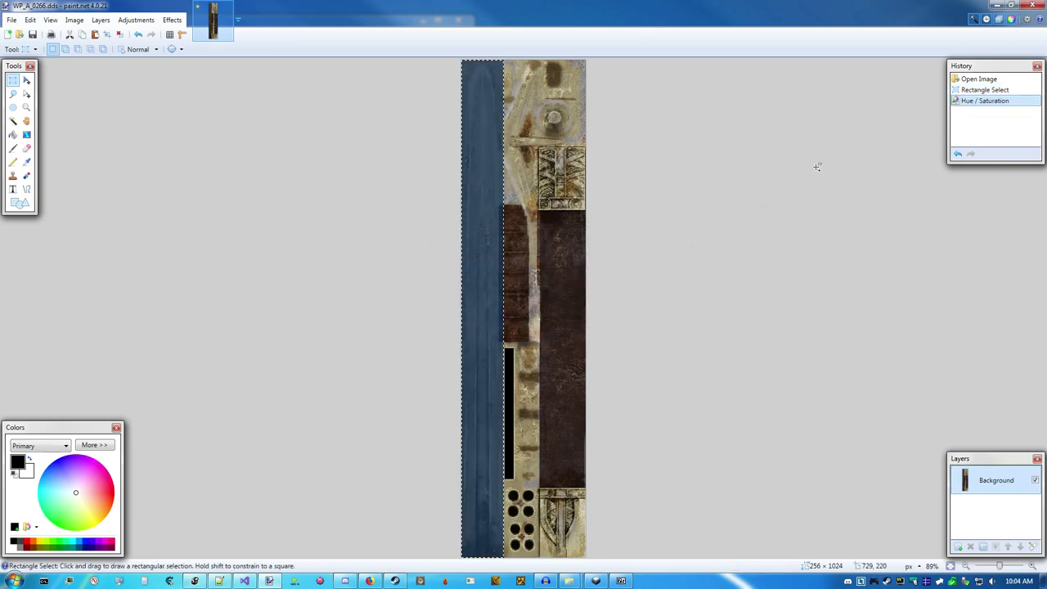
pyautogui.hotkey('ctrl', 's')
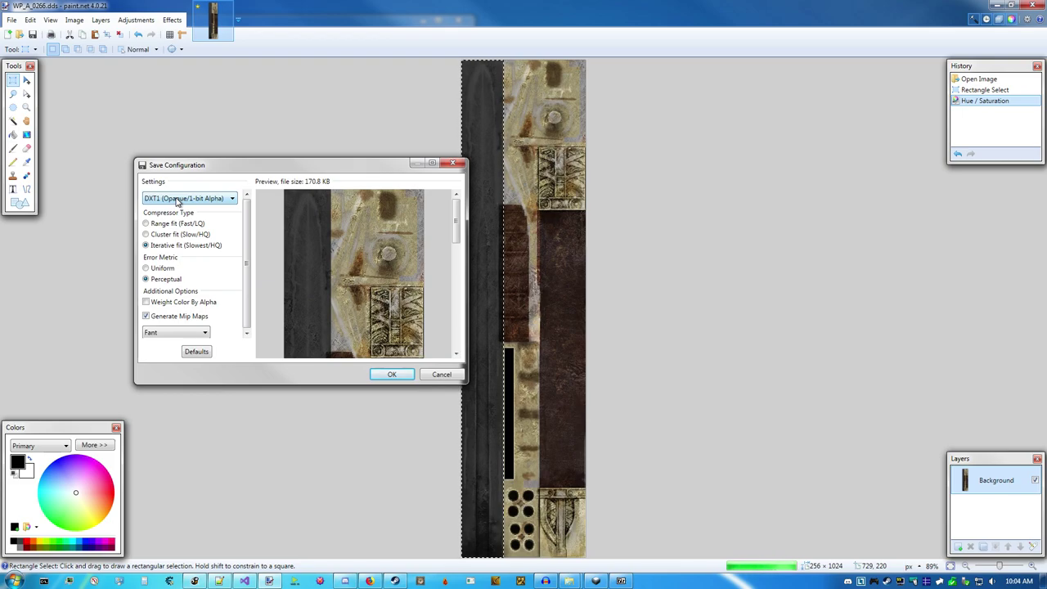
pyautogui.click(392, 374)
# Close paint.net, repack the WP_A_0266 and WP_A_1515 override textures, and launch Dark Souls Remastered from Steam.
pyautogui.click(1035, 5)
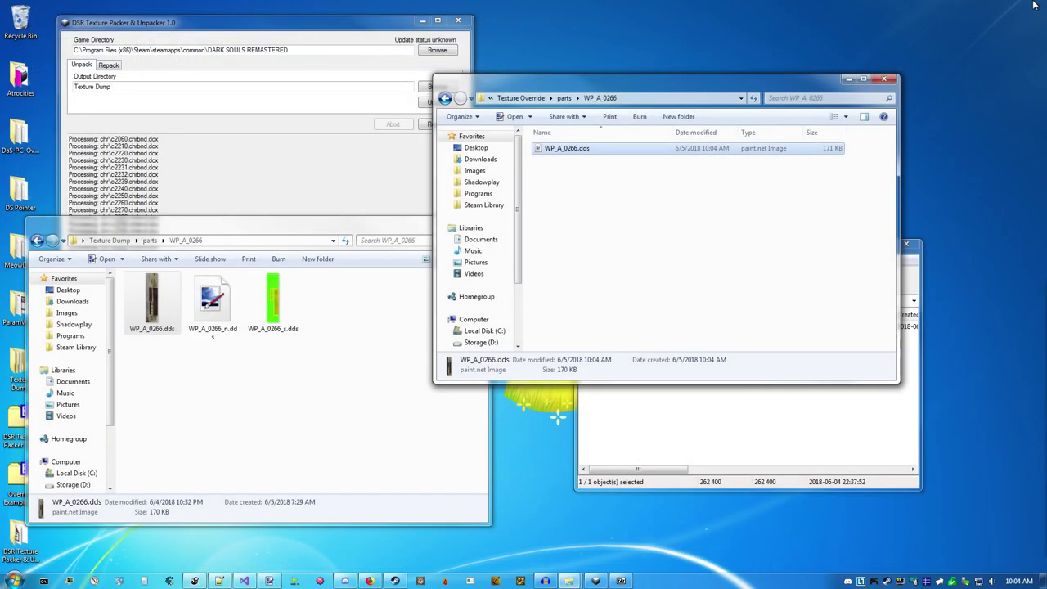
pyautogui.click(263, 30)
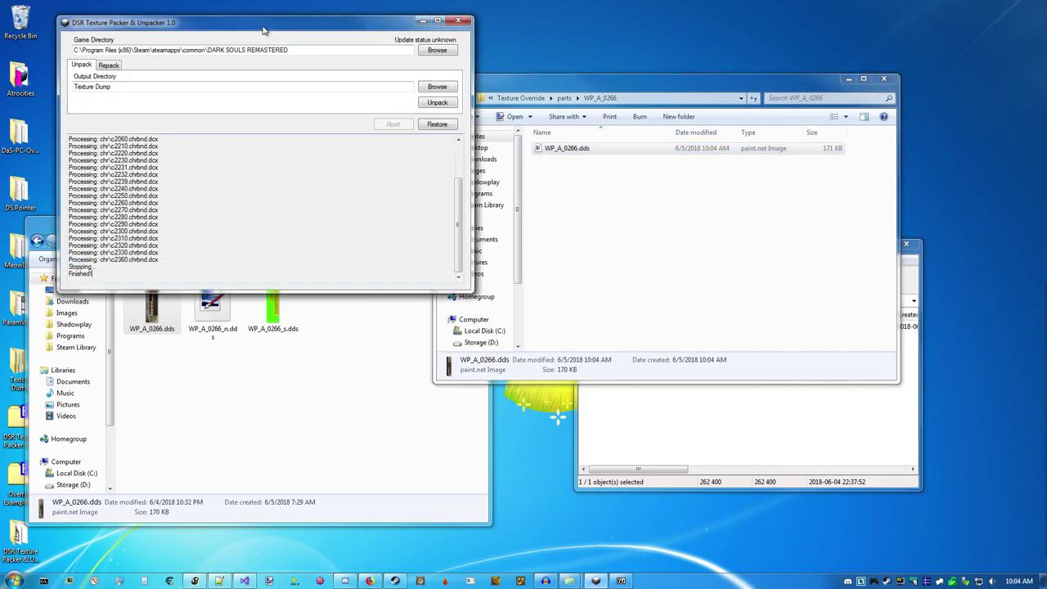
pyautogui.click(106, 65)
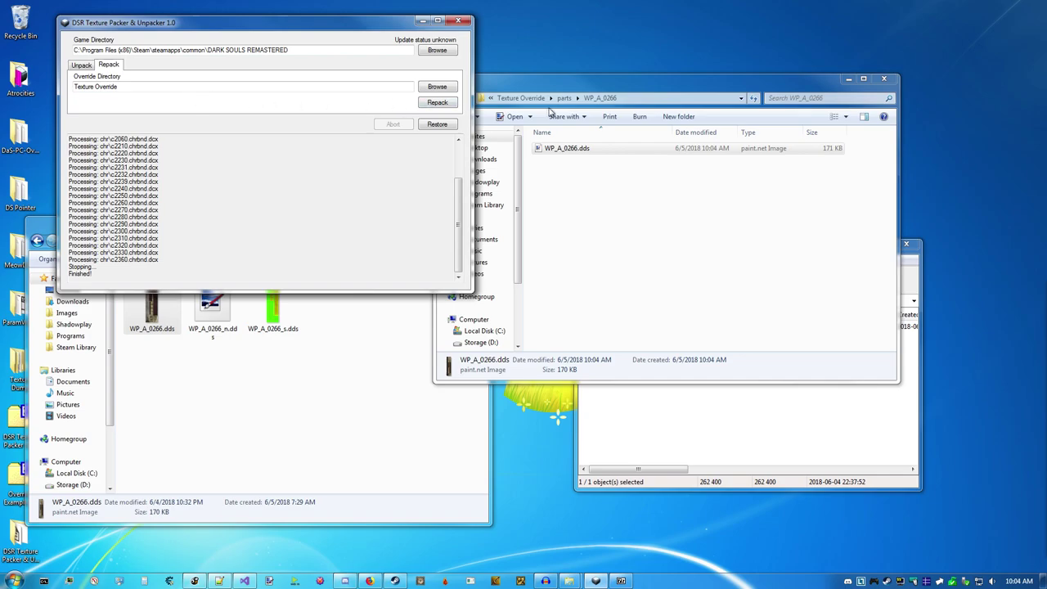
pyautogui.click(434, 104)
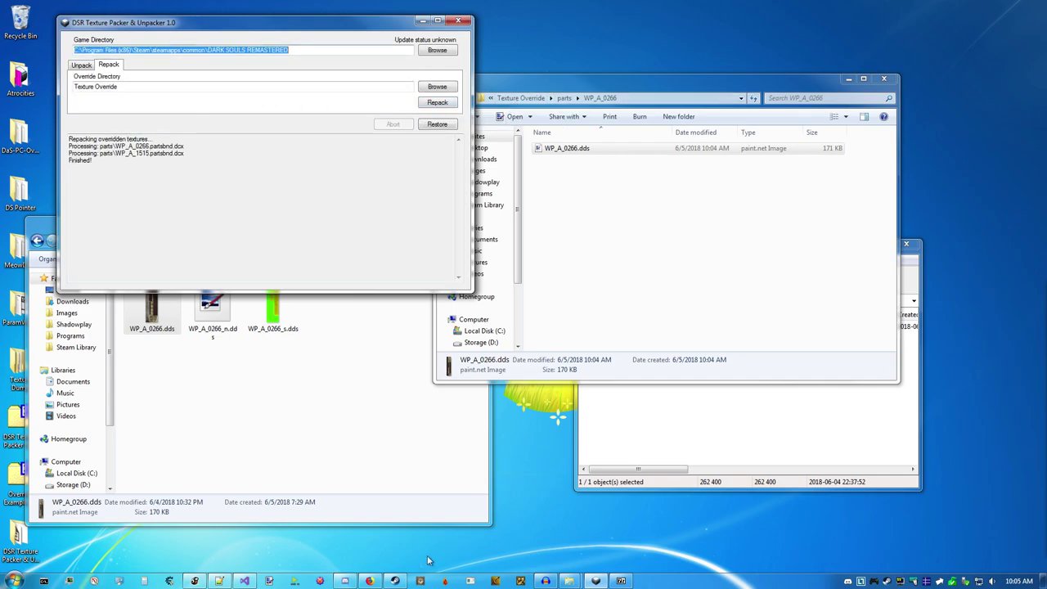
pyautogui.rightClick(395, 580)
pyautogui.click(401, 324)
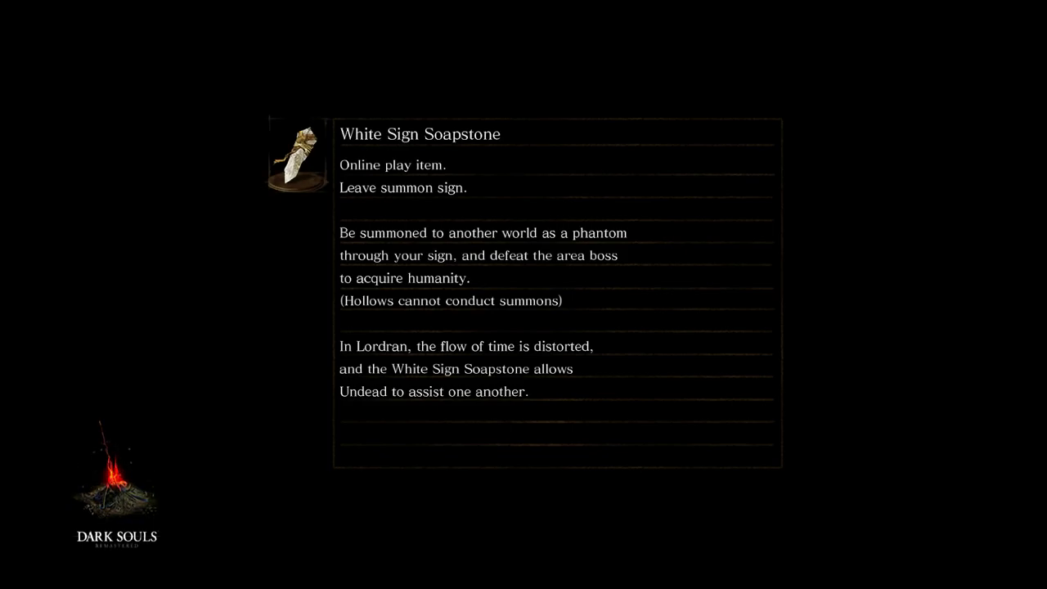
# Walk to show the darkened claymore, quit to the title screen via System, then switch to the Texture Override folder.
pyautogui.press('w')
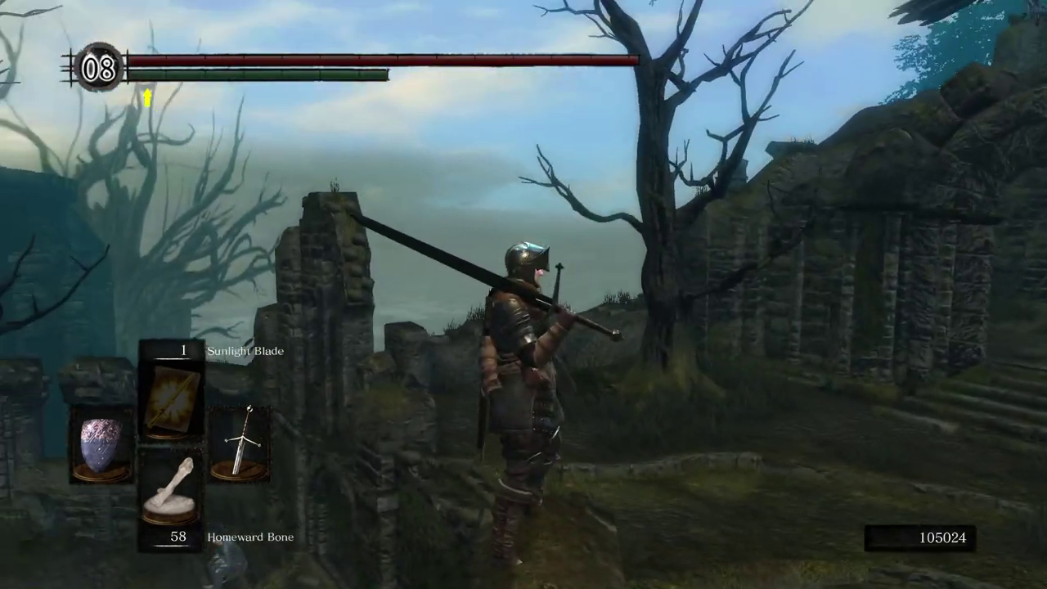
pyautogui.press('Tab')
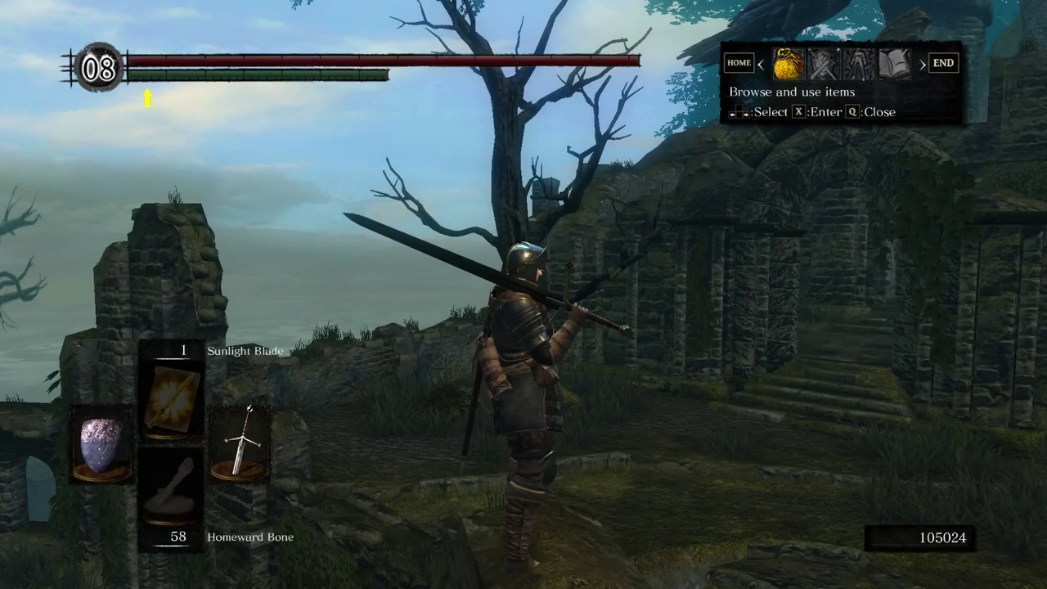
pyautogui.press('Home')
pyautogui.press('x')
pyautogui.press('Up')
pyautogui.press('x')
pyautogui.press('x')
pyautogui.hotkey('alt', 'Tab')
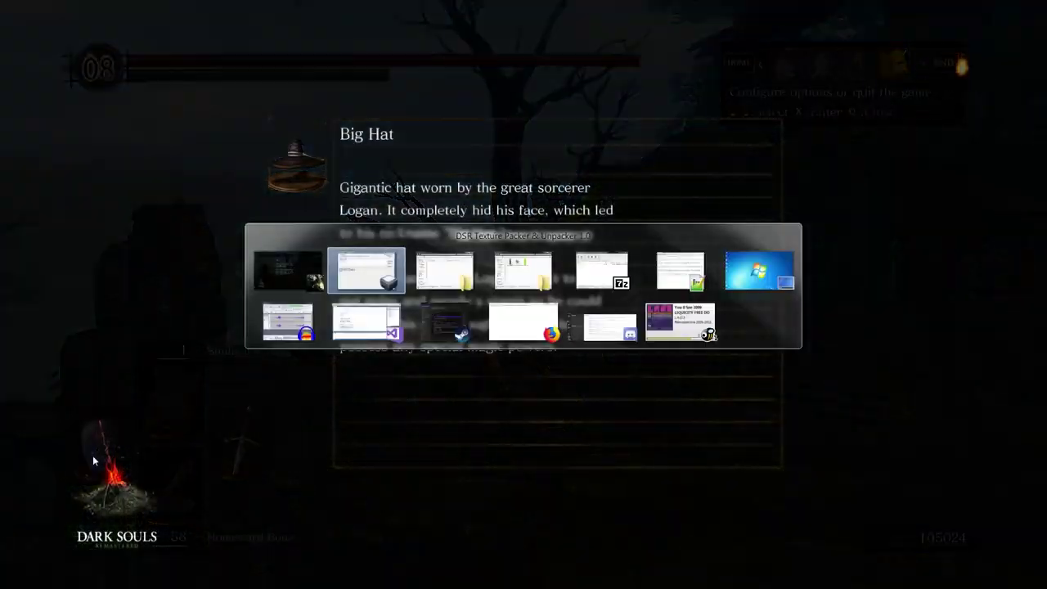
pyautogui.hotkey('alt', 'Tab')
# Close Dark Souls Remastered and delete WP_A_1515 from Texture Override\parts, keeping WP_A_0266.
pyautogui.rightClick(646, 581)
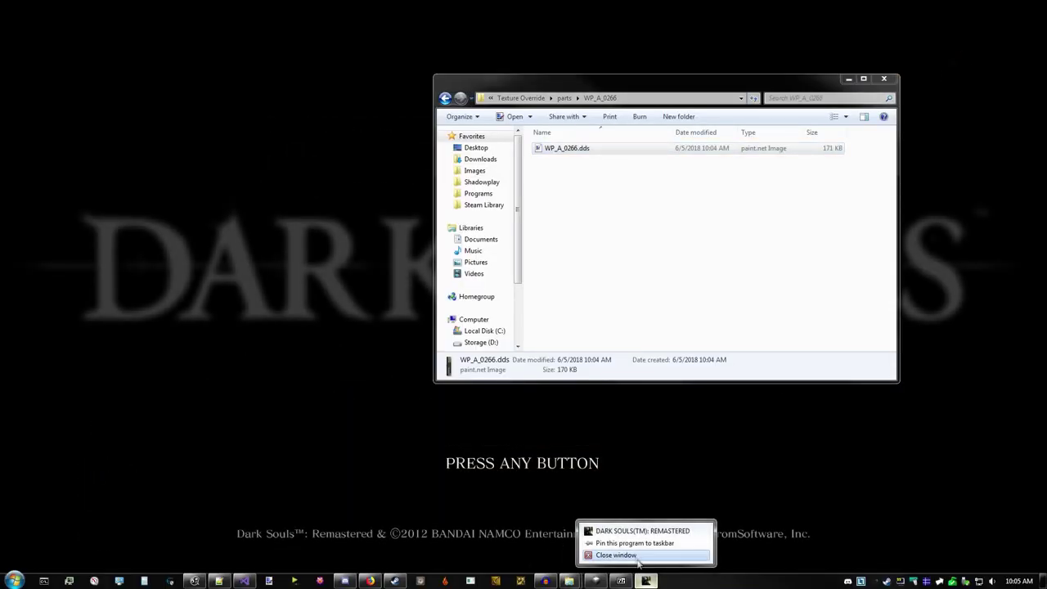
pyautogui.click(637, 556)
pyautogui.click(524, 98)
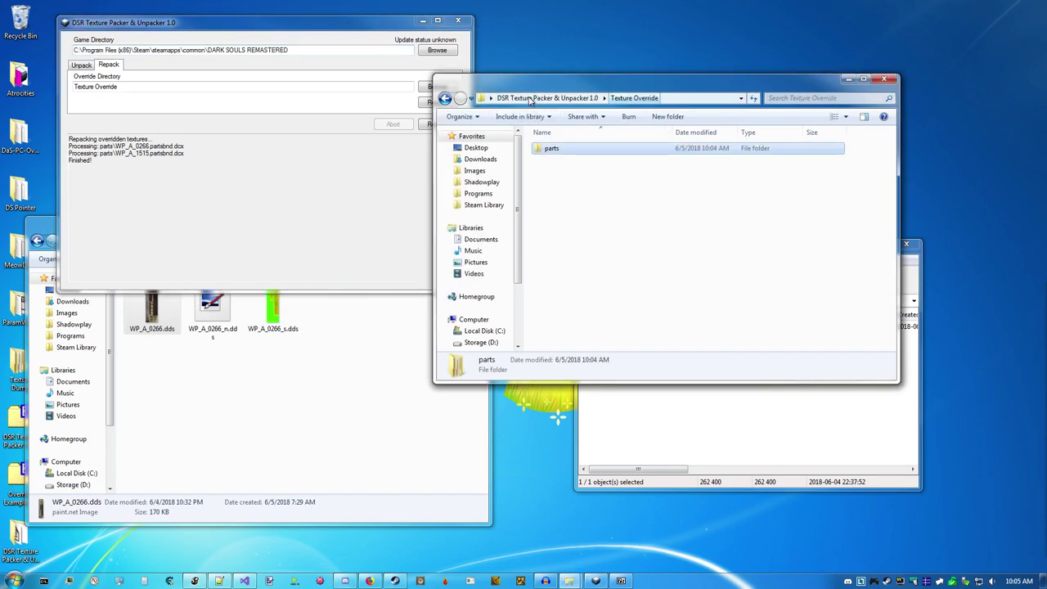
pyautogui.doubleClick(555, 155)
pyautogui.click(561, 159)
pyautogui.press('Delete')
pyautogui.press('Return')
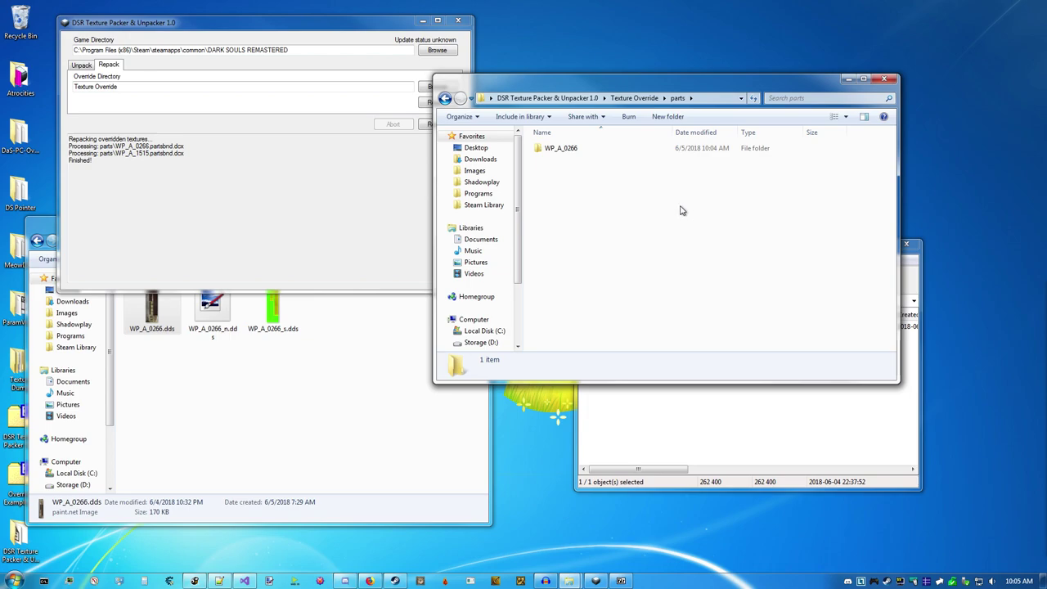
# Restore the original textures in DSR Texture Packer and acknowledge the '2 backups restored' message.
pyautogui.click(354, 27)
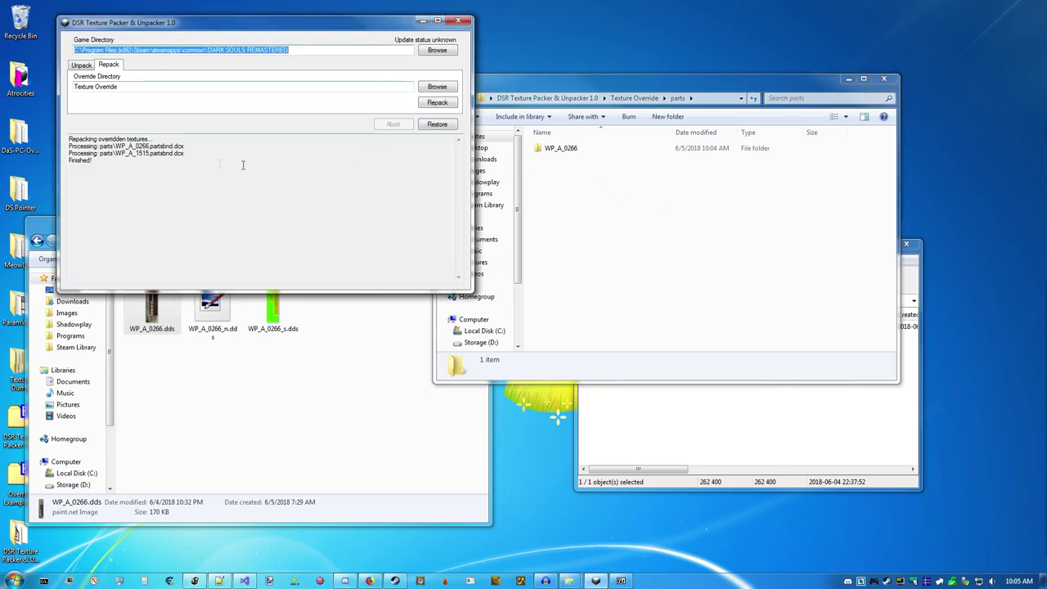
pyautogui.click(437, 126)
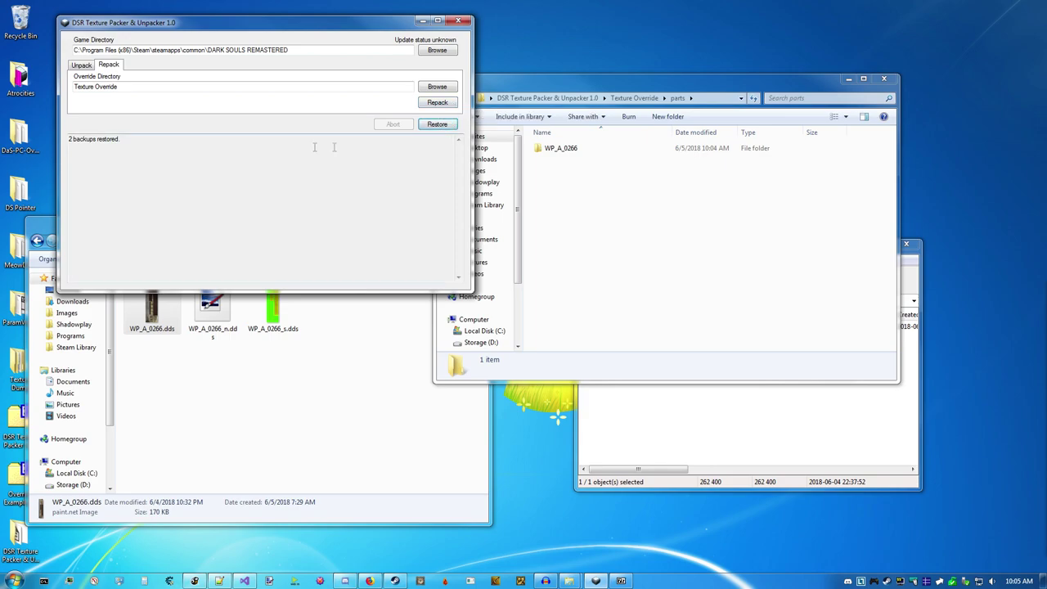
pyautogui.click(388, 161)
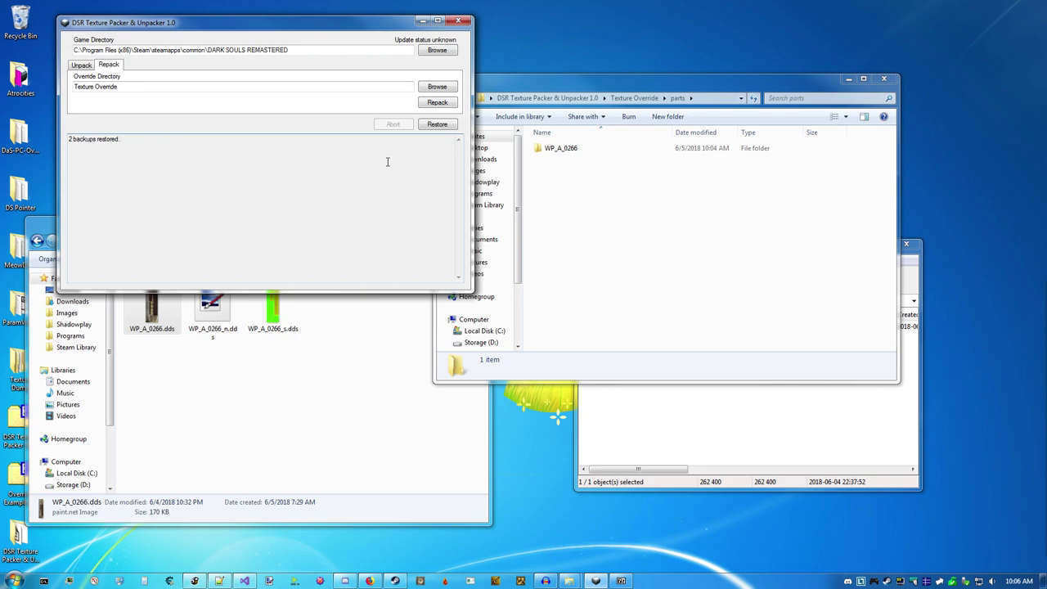
pyautogui.click(306, 378)
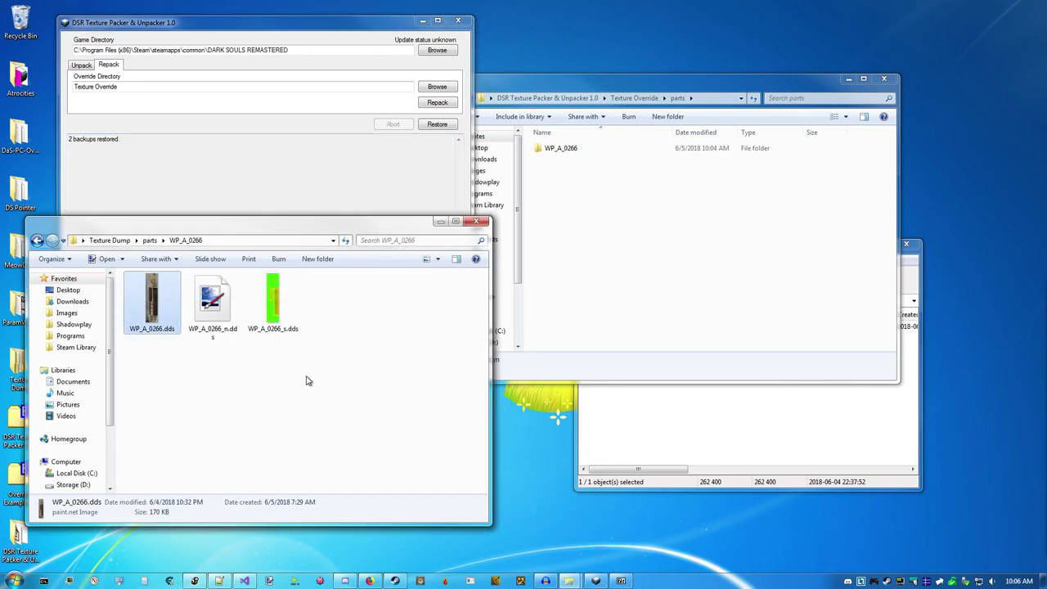
pyautogui.click(228, 316)
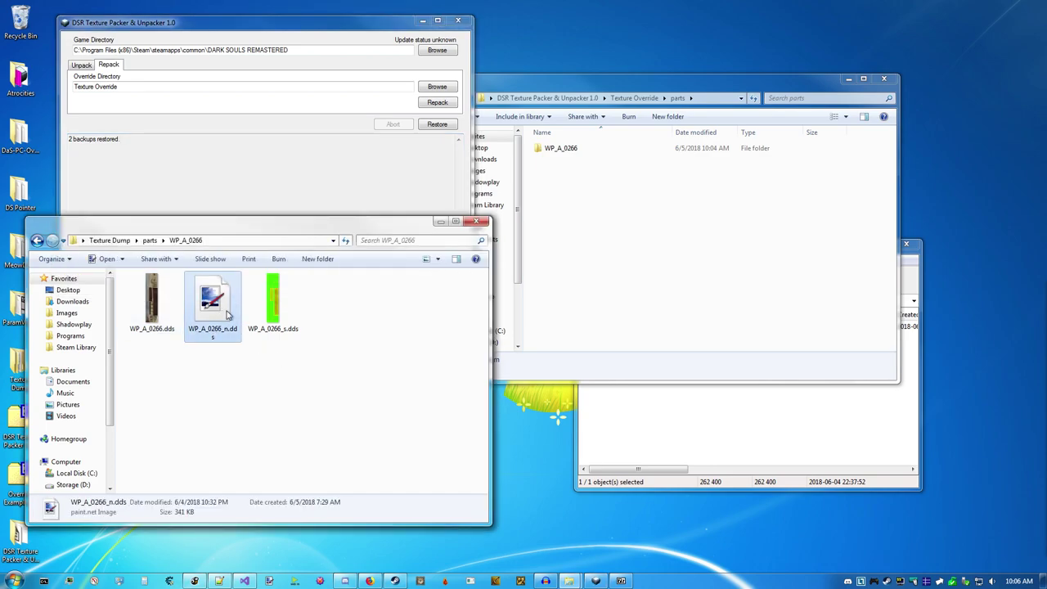
pyautogui.click(283, 166)
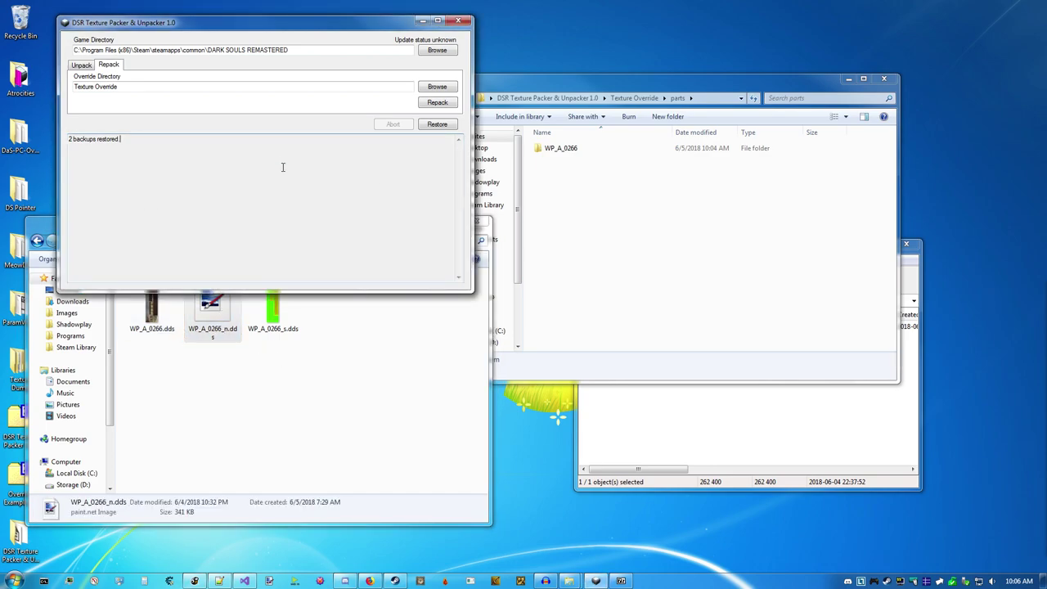